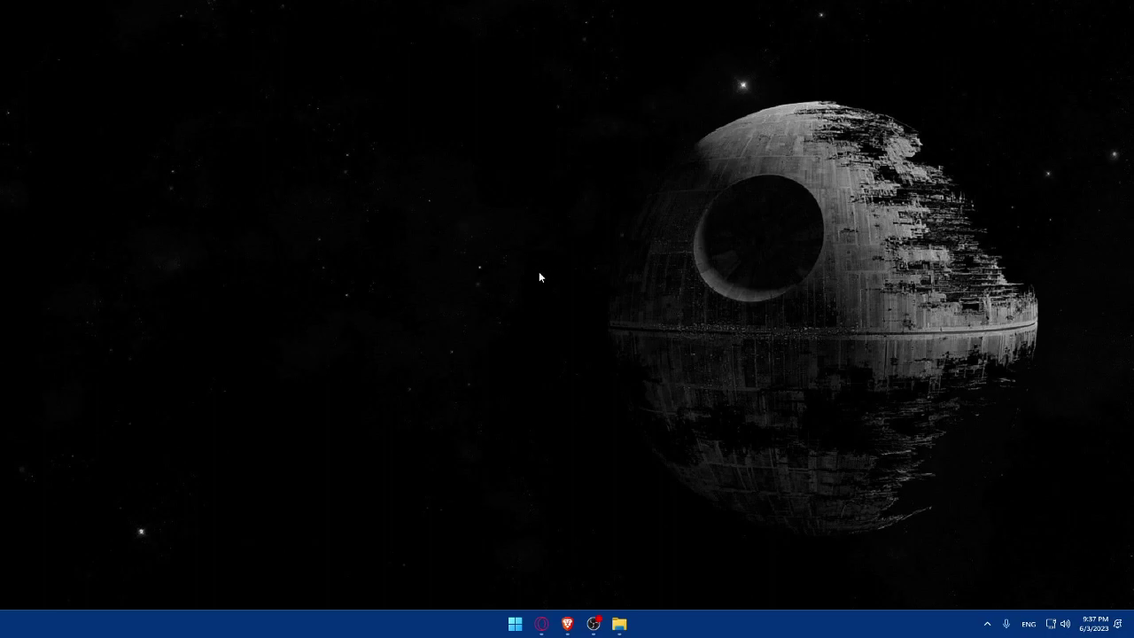
Step: Open the Brave browser and go to the jimdo.com website
left_click(565, 623)
left_click(567, 622)
left_click(568, 624)
left_click(568, 625)
left_click(567, 625)
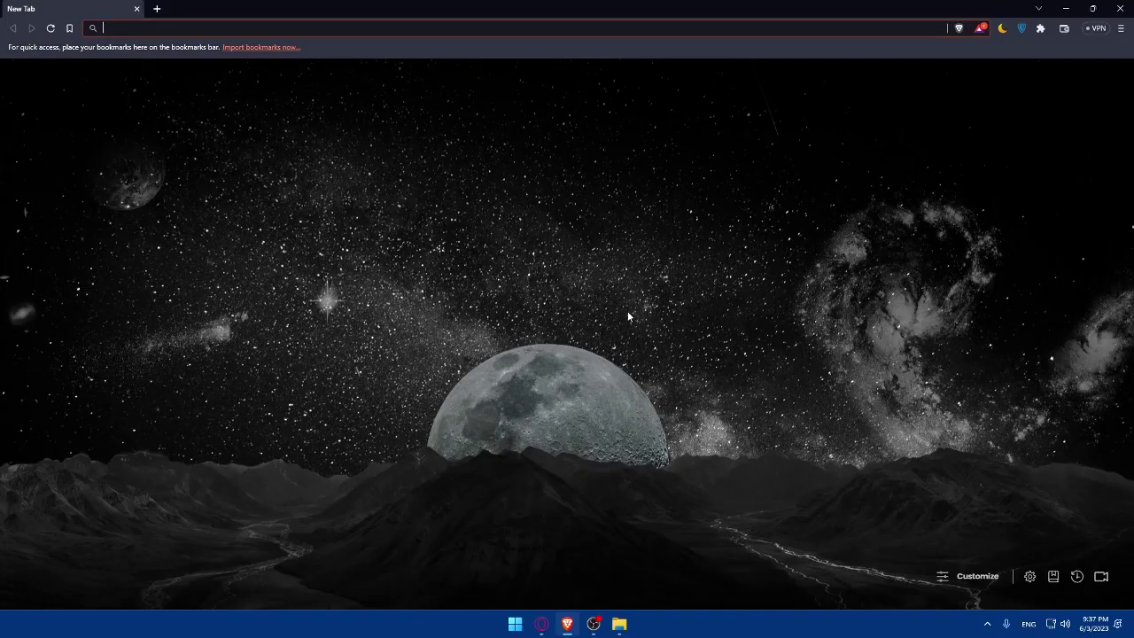
left_click(228, 27)
type("jimdo.co")
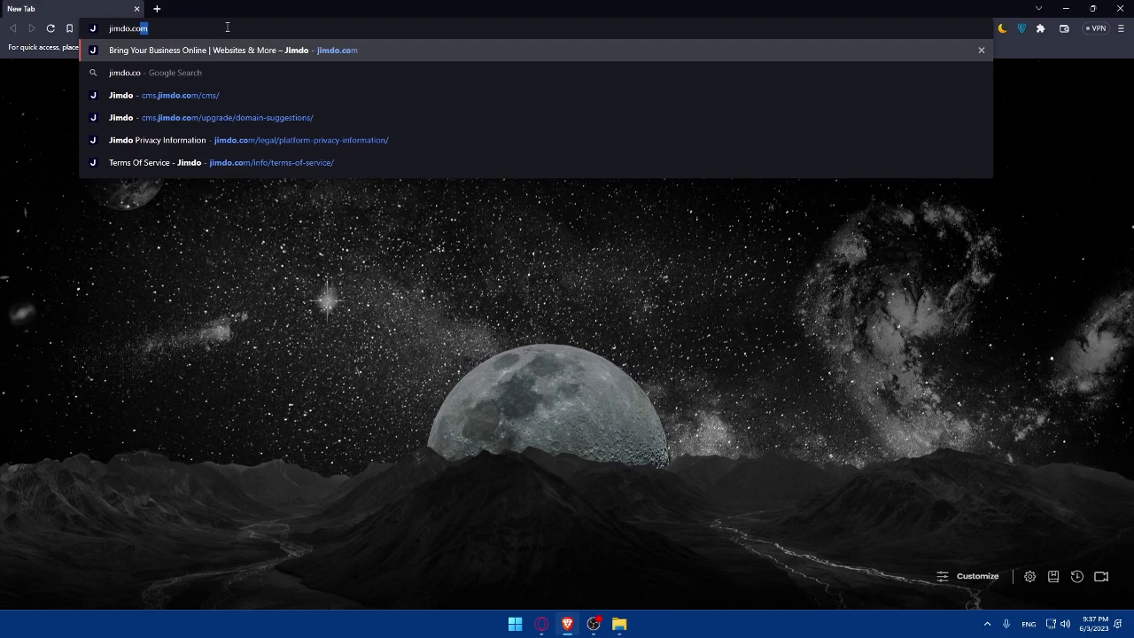
key("Return")
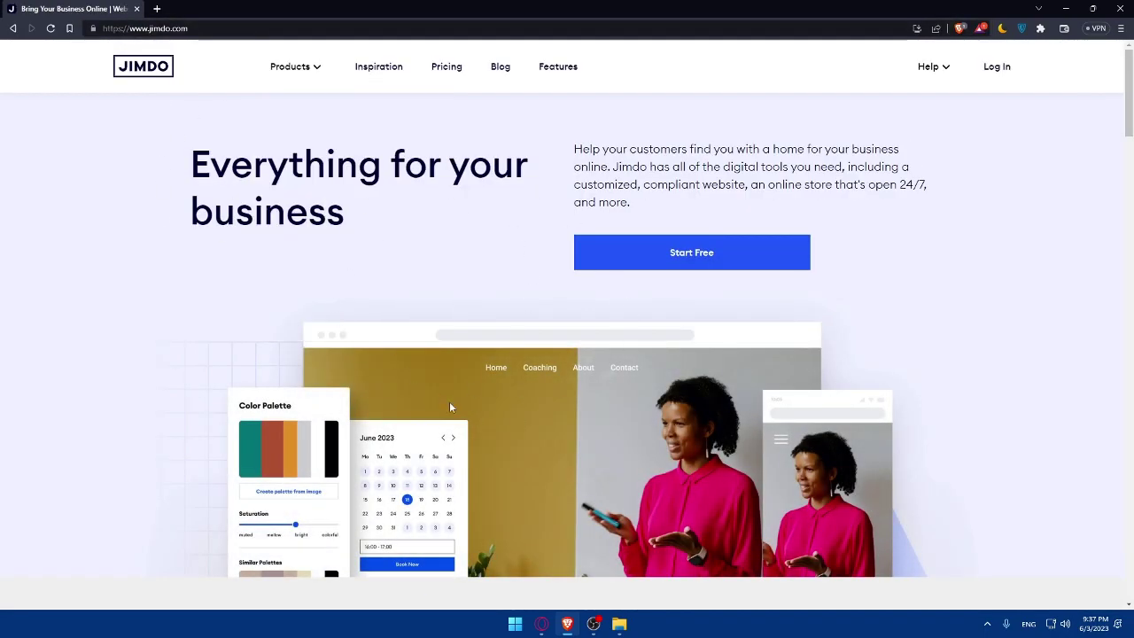
Step: Go to the account's website dashboard from the Jimdo homepage and open the site in the Website Builder
scroll(455, 390, "down", 20)
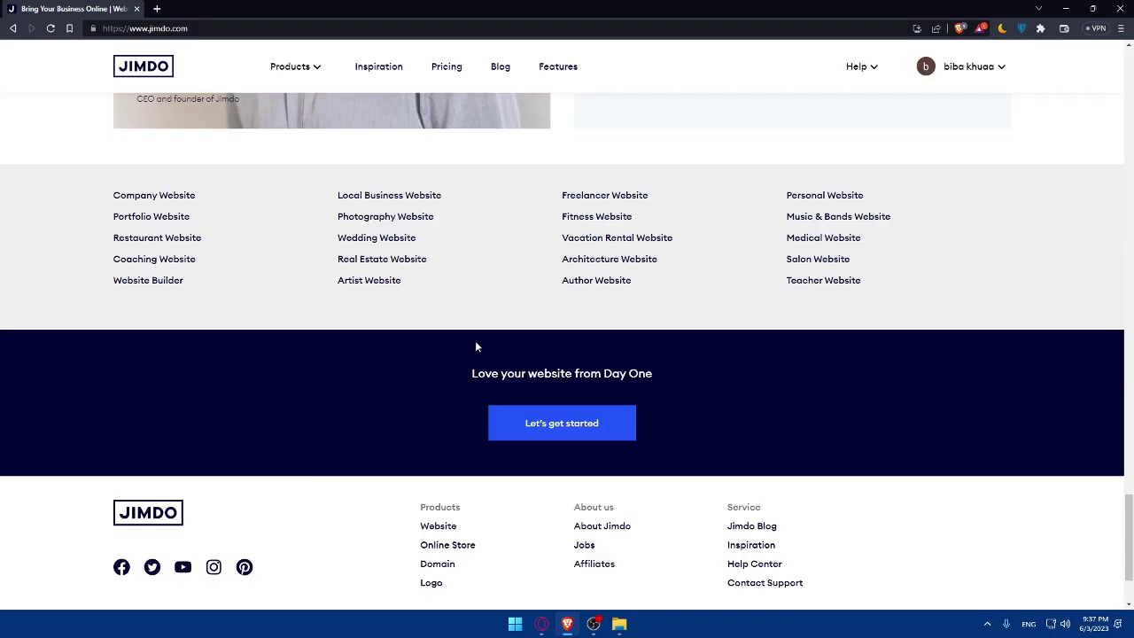
scroll(471, 342, "up", 5)
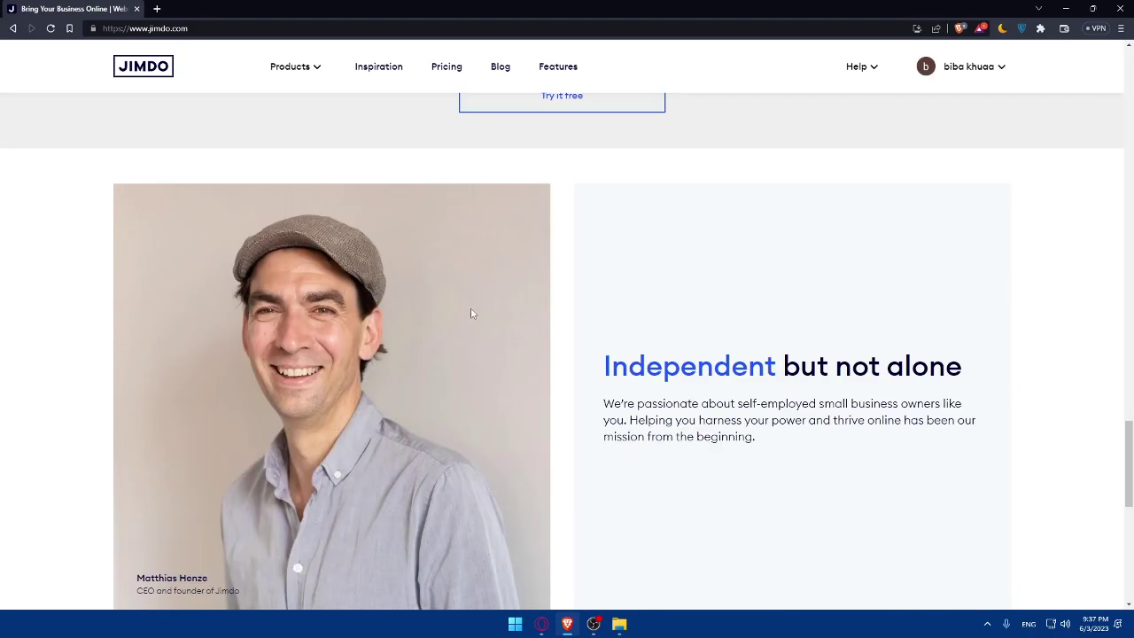
scroll(486, 309, "down", 5)
scroll(511, 338, "up", 6)
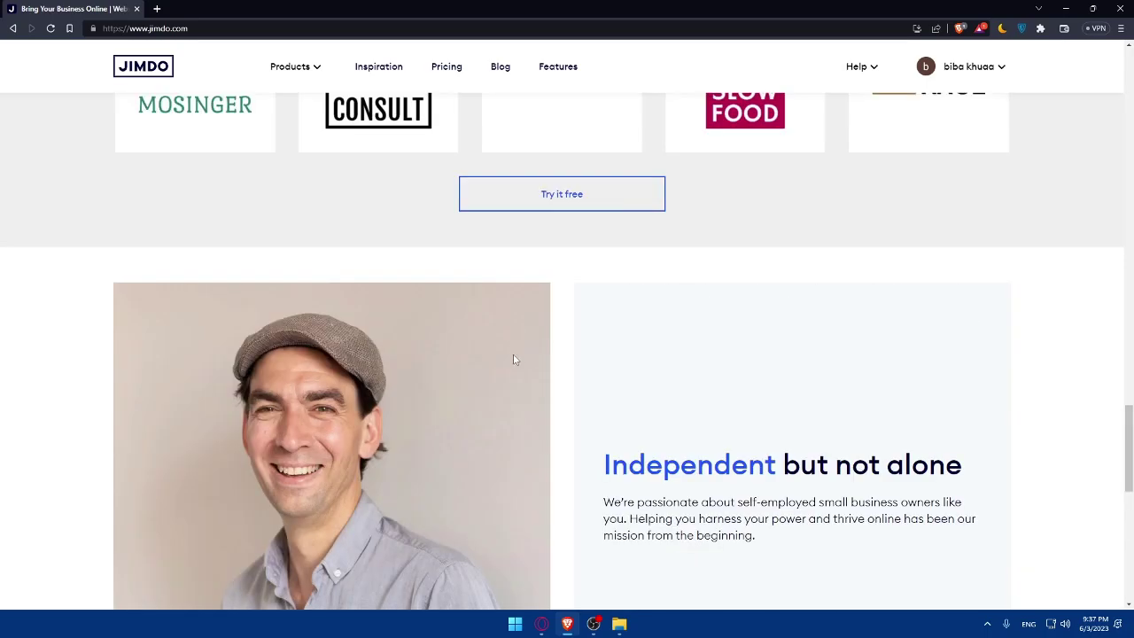
scroll(514, 356, "up", 15)
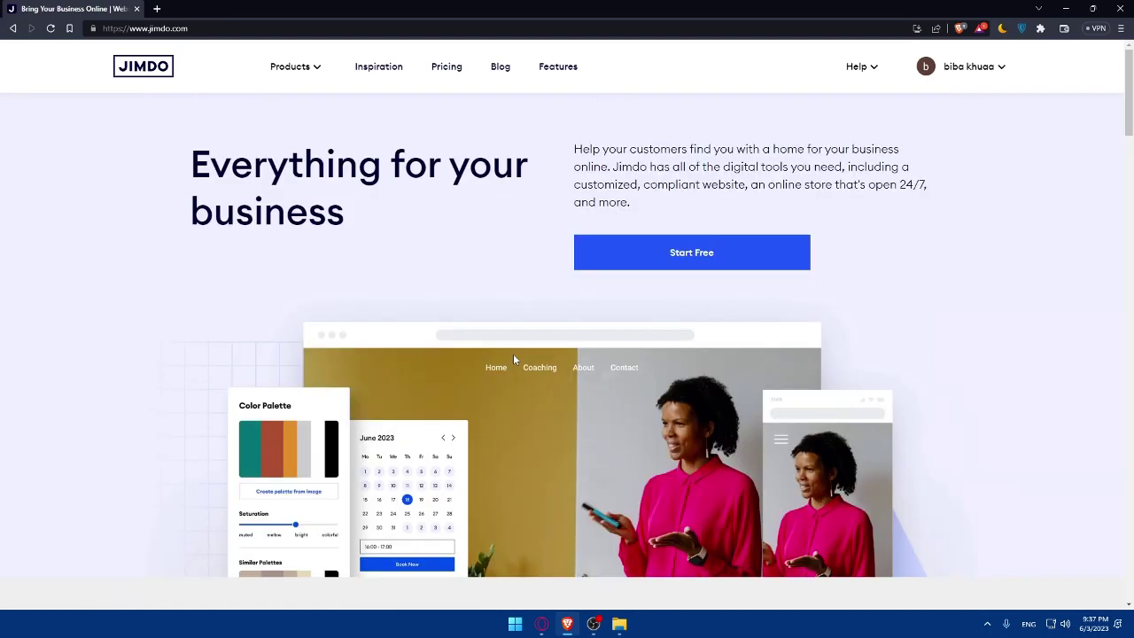
left_click(965, 68)
left_click(969, 66)
left_click(949, 114)
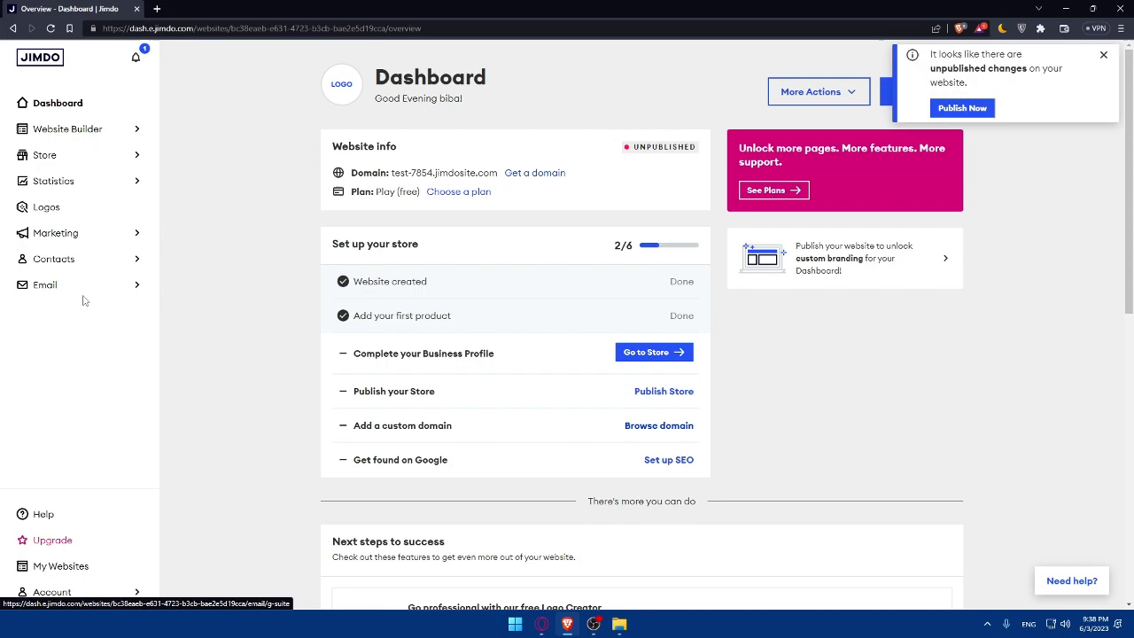
left_click(107, 131)
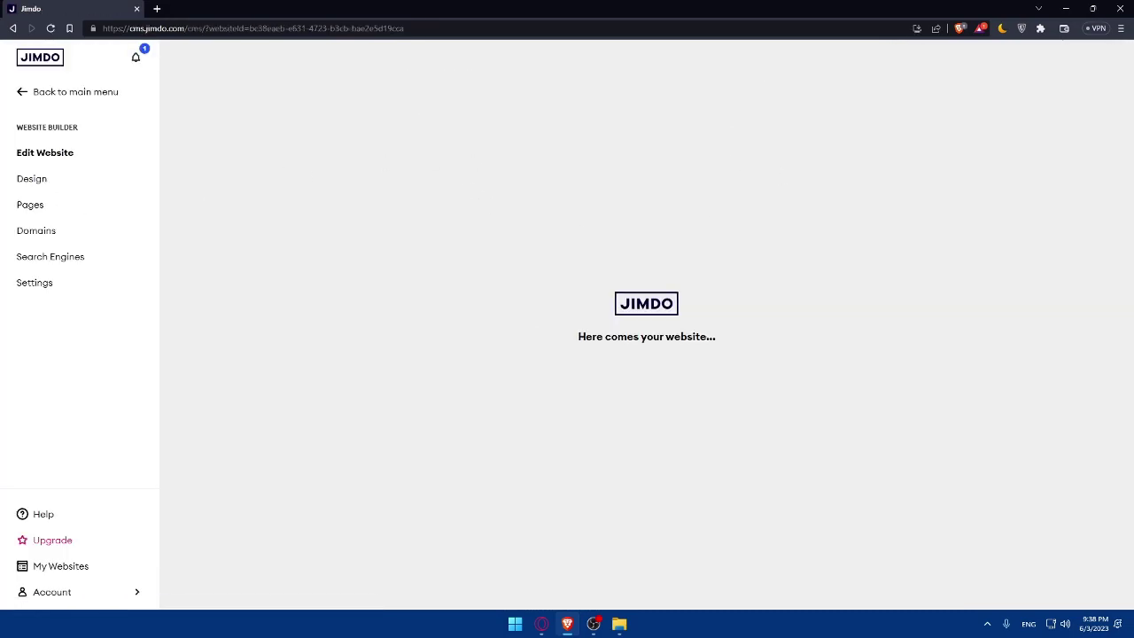
Step: Look through the website's home page sections, from the hero block to the contact form
scroll(701, 272, "down", 10)
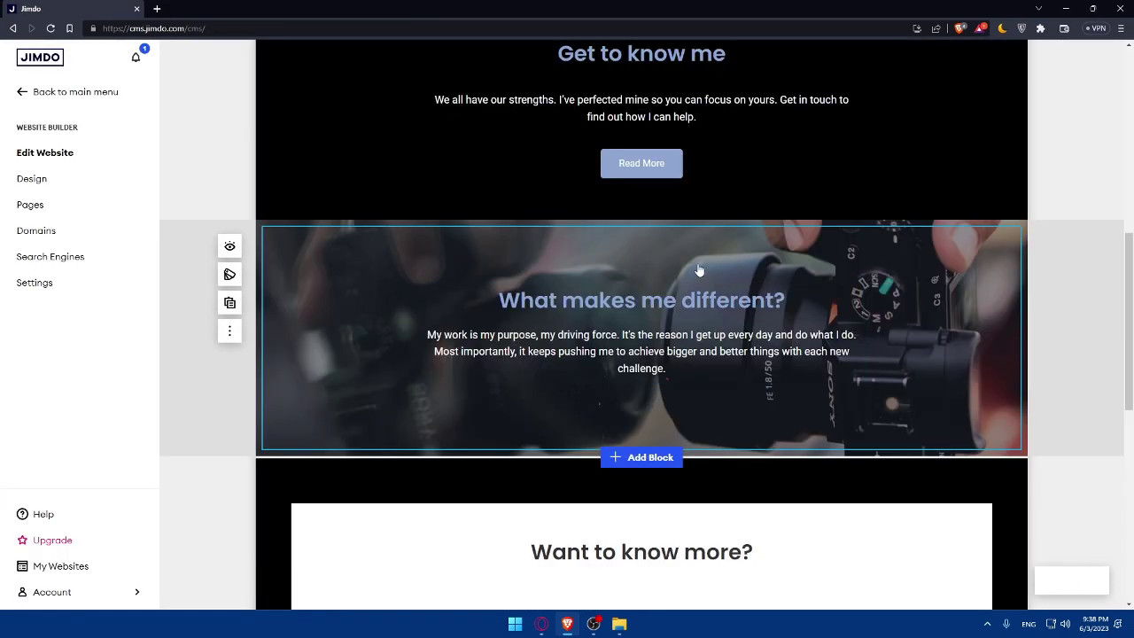
scroll(683, 223, "down", 15)
scroll(640, 363, "up", 7)
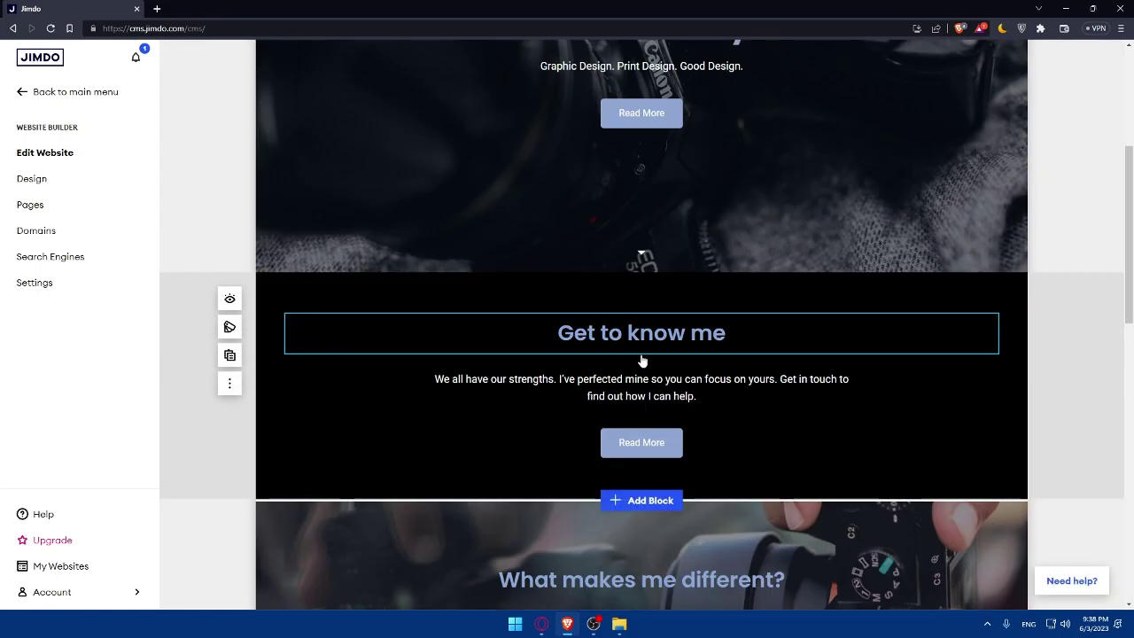
scroll(642, 361, "up", 4)
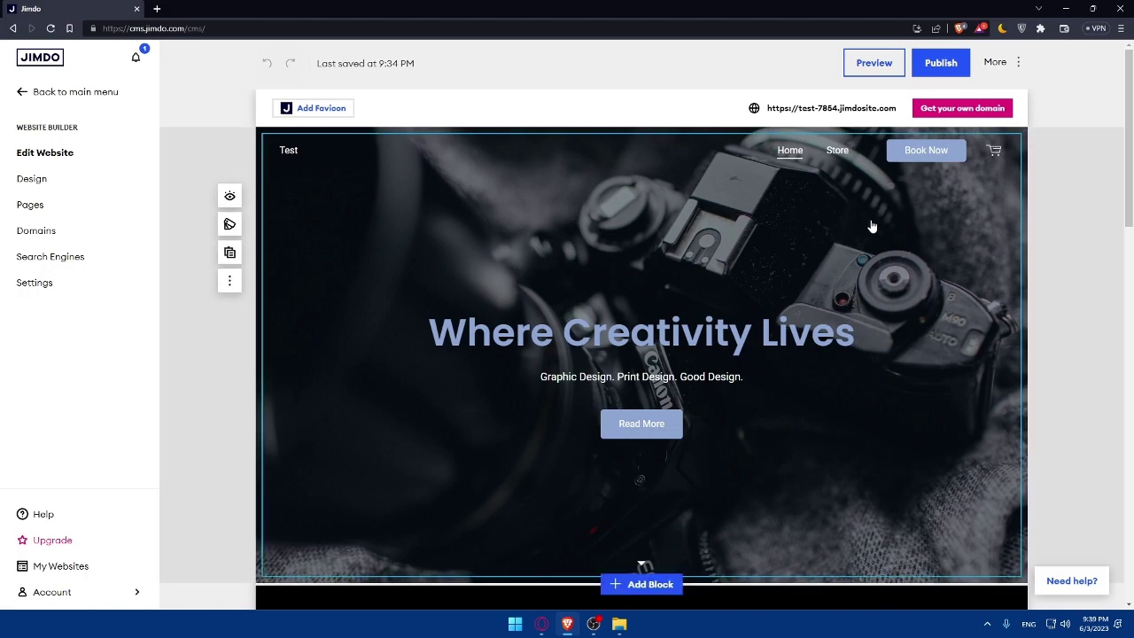
scroll(735, 221, "down", 5)
scroll(735, 222, "down", 7)
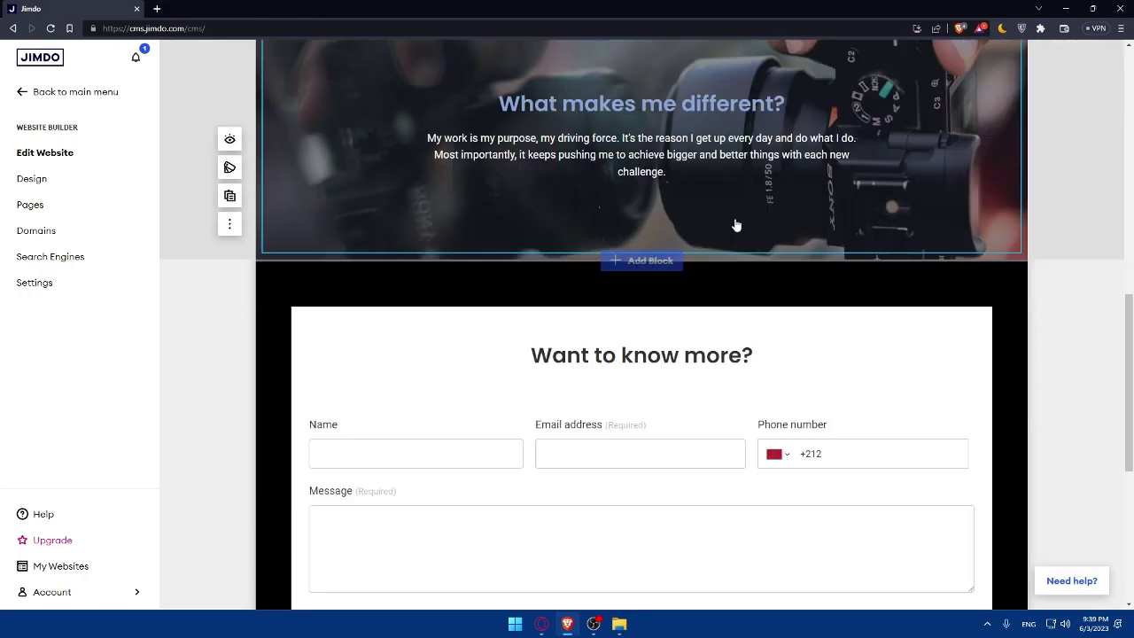
scroll(576, 197, "up", 12)
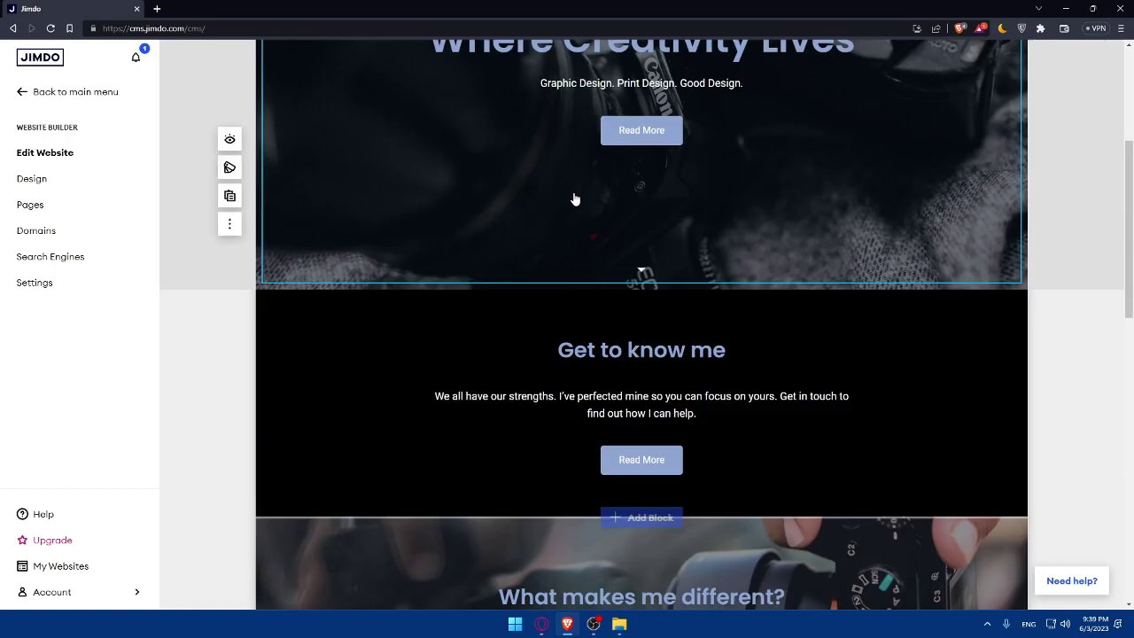
Step: Review the site's list of pages, including the subpage options under Home, and close the list
left_click(29, 204)
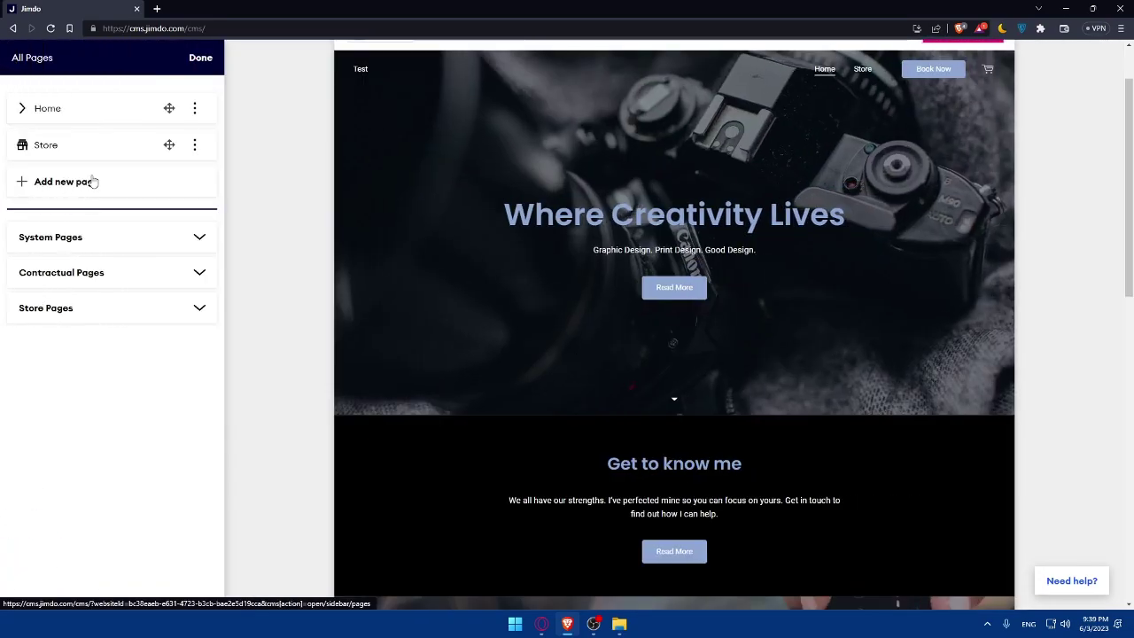
left_click(23, 109)
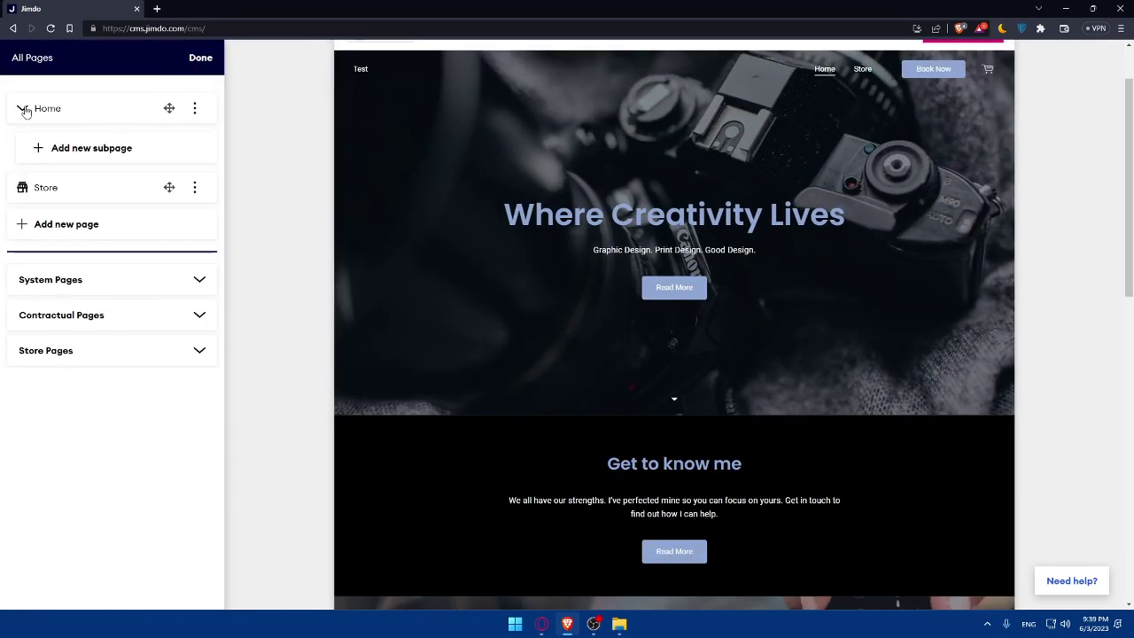
left_click(23, 109)
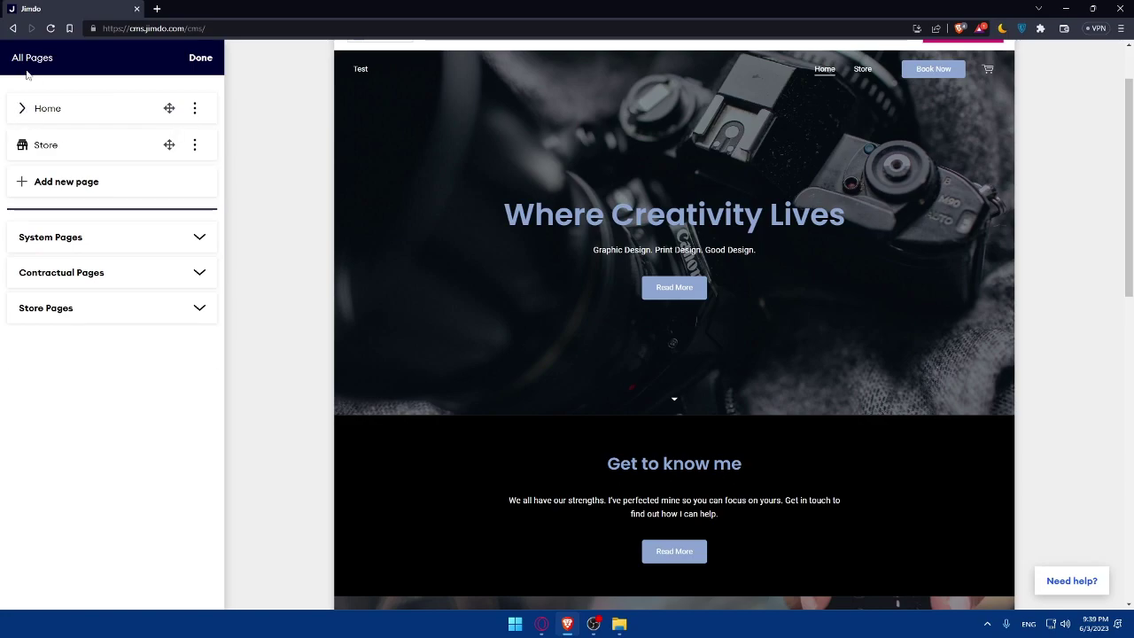
left_click(198, 59)
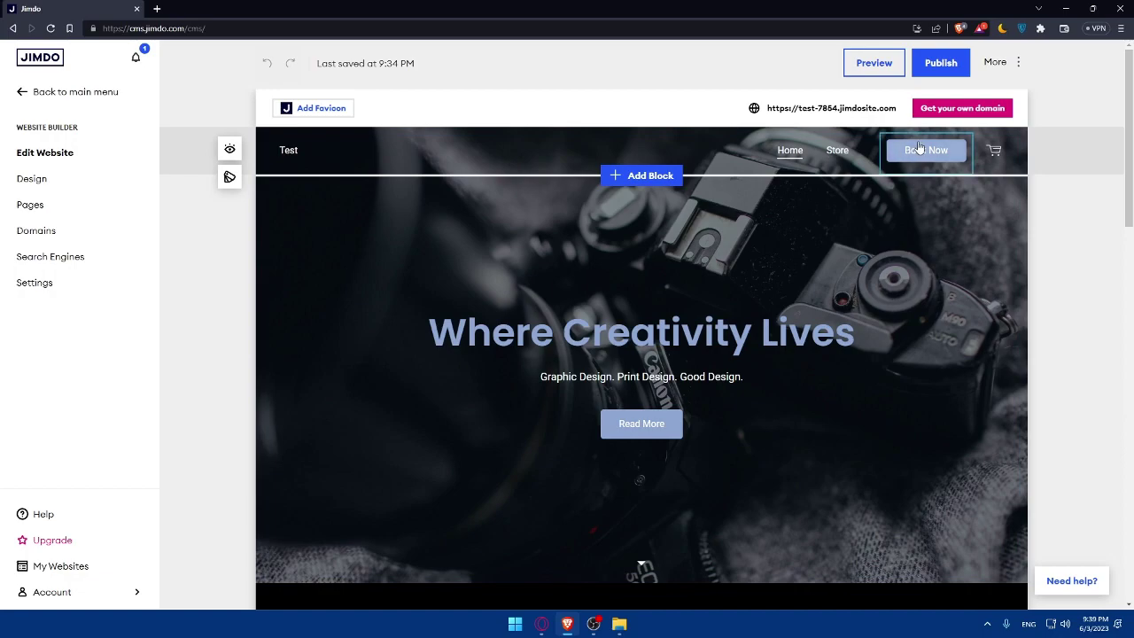
Step: Replace the site title "Test" in the header with "Welcome Back"
left_click(948, 151)
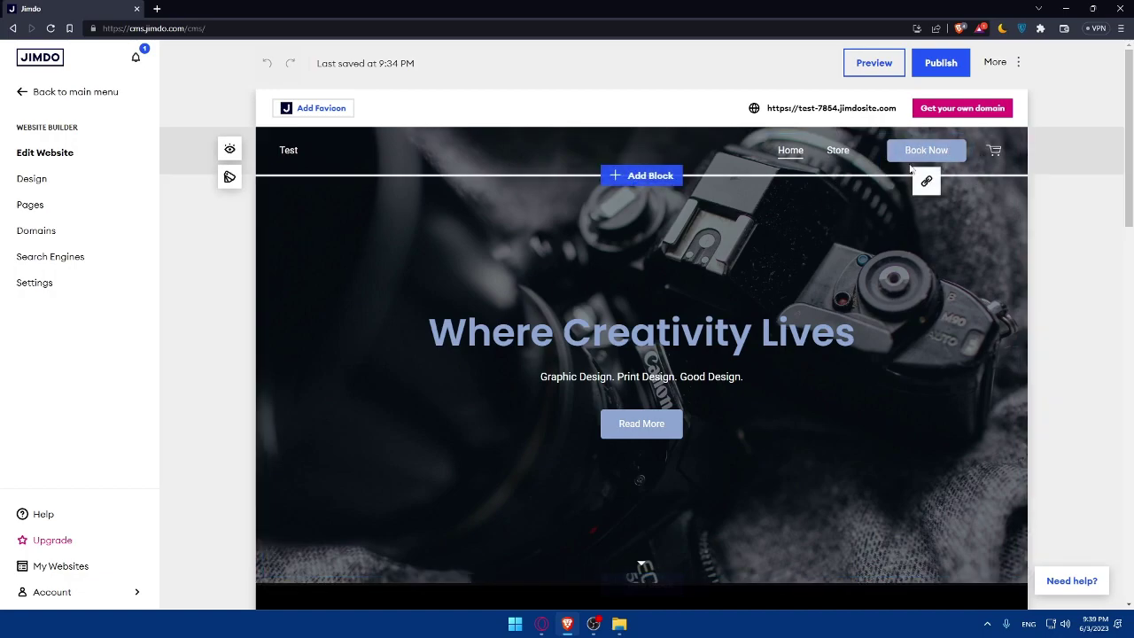
left_click(301, 151)
left_click_drag(303, 151, 262, 151)
left_click(274, 149)
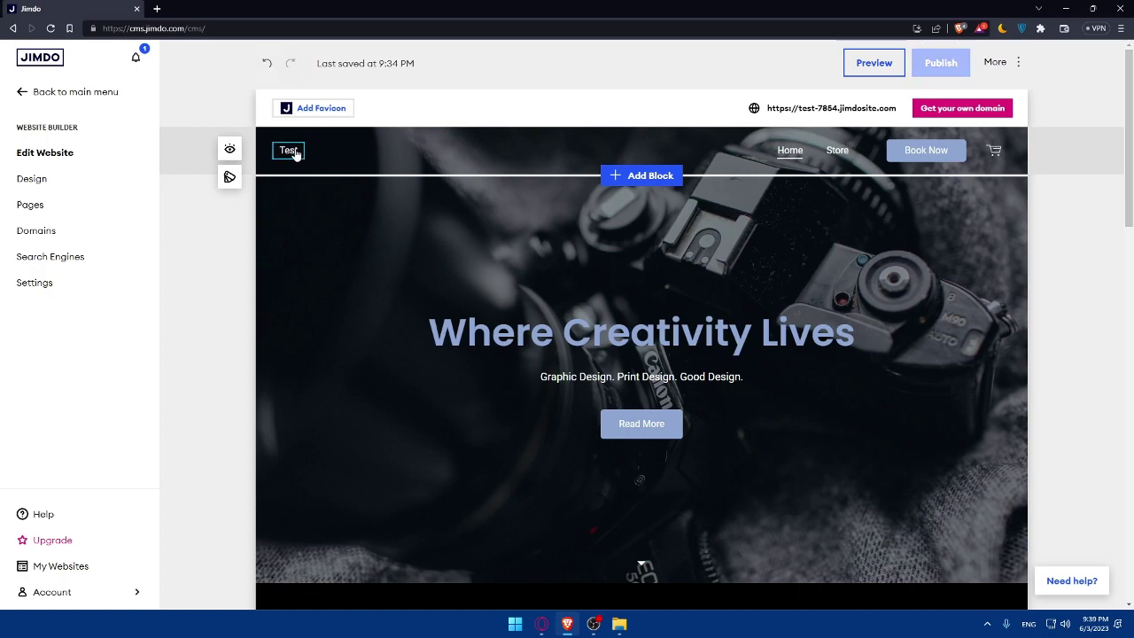
key("BackSpace")
key("BackSpace")
key("BackSpace")
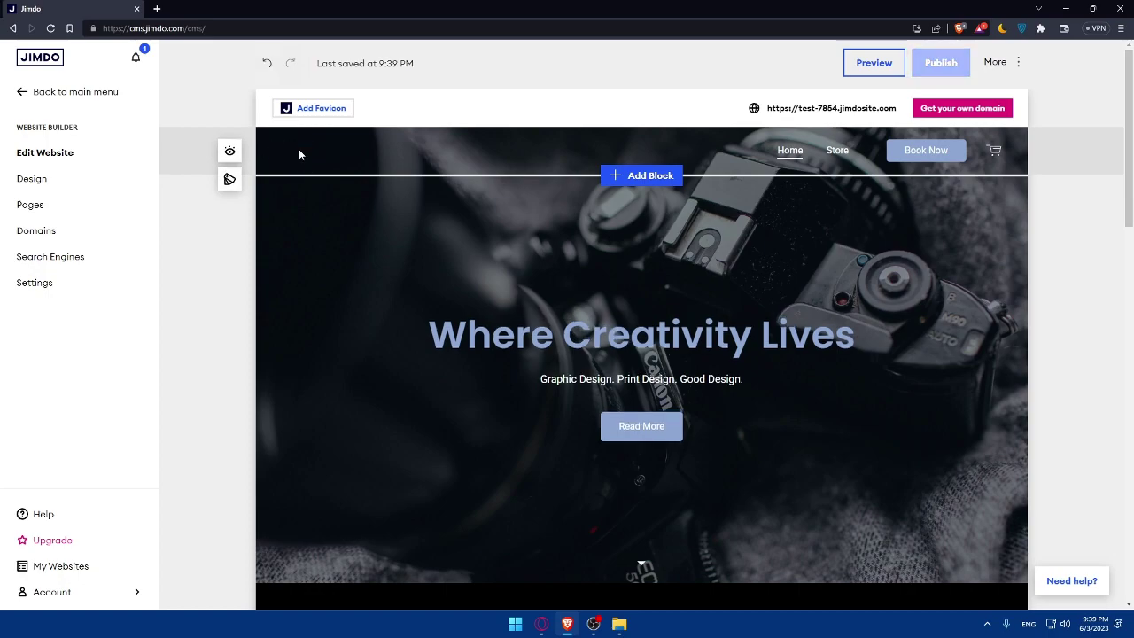
type("Hello")
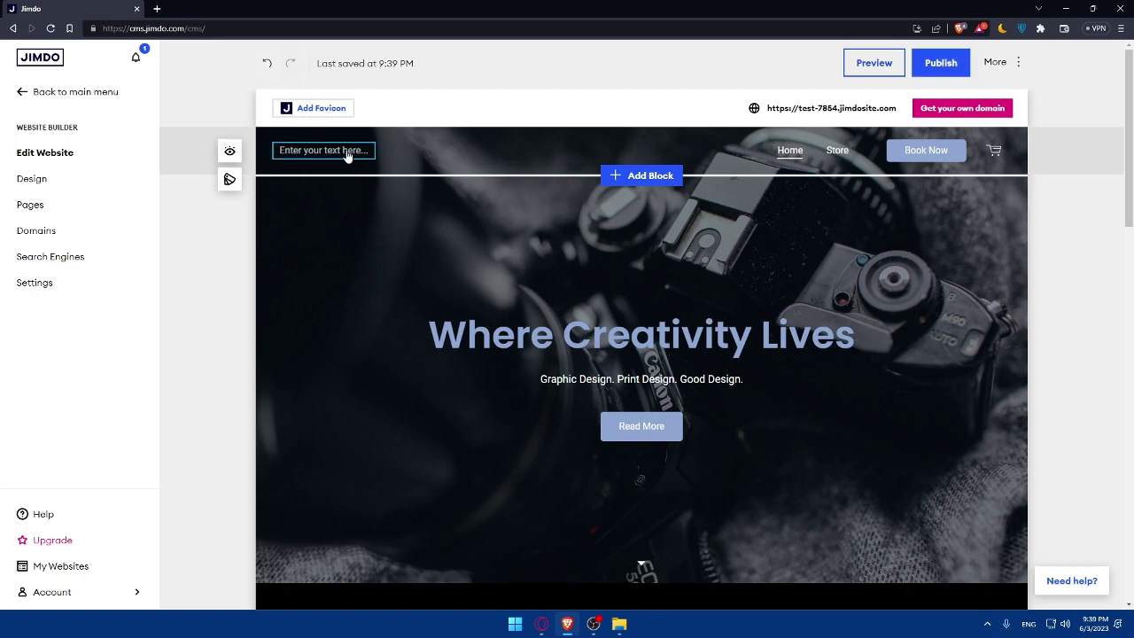
left_click(328, 154)
type("We")
type("lcome ")
type("Ea")
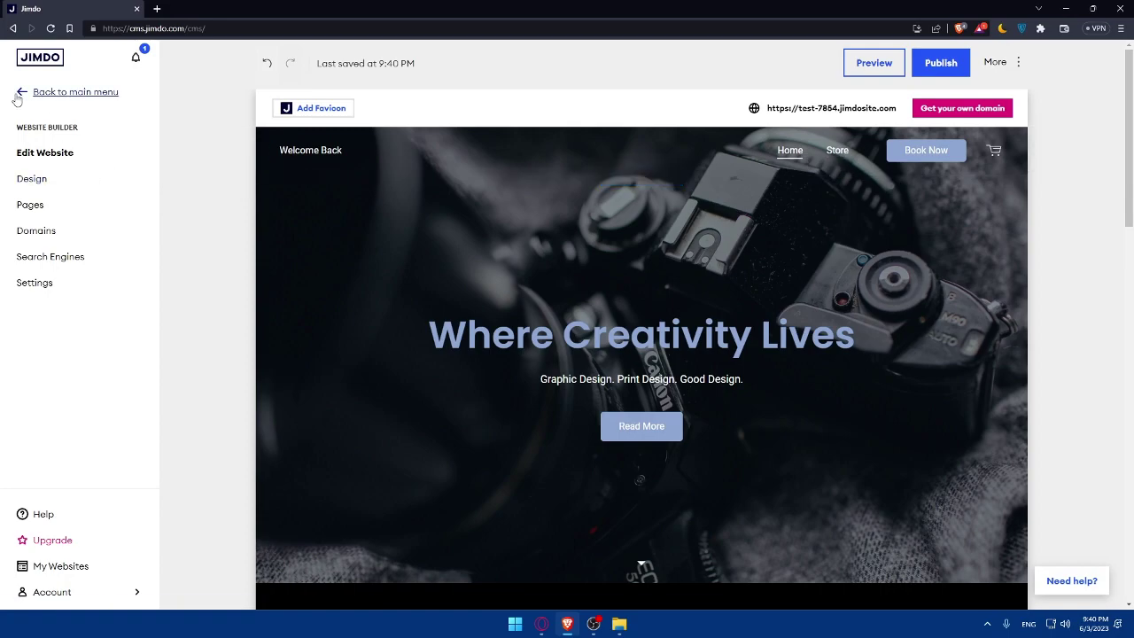
Step: Add a new page to the site using the recommended About Me template
left_click(28, 205)
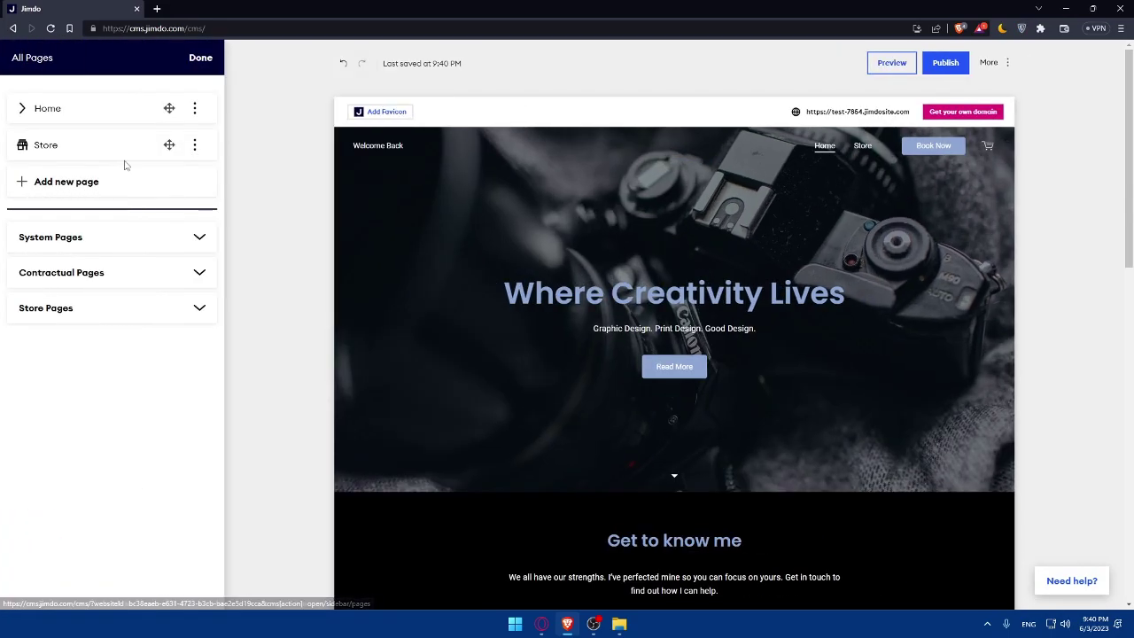
left_click(194, 144)
left_click(195, 142)
left_click(96, 182)
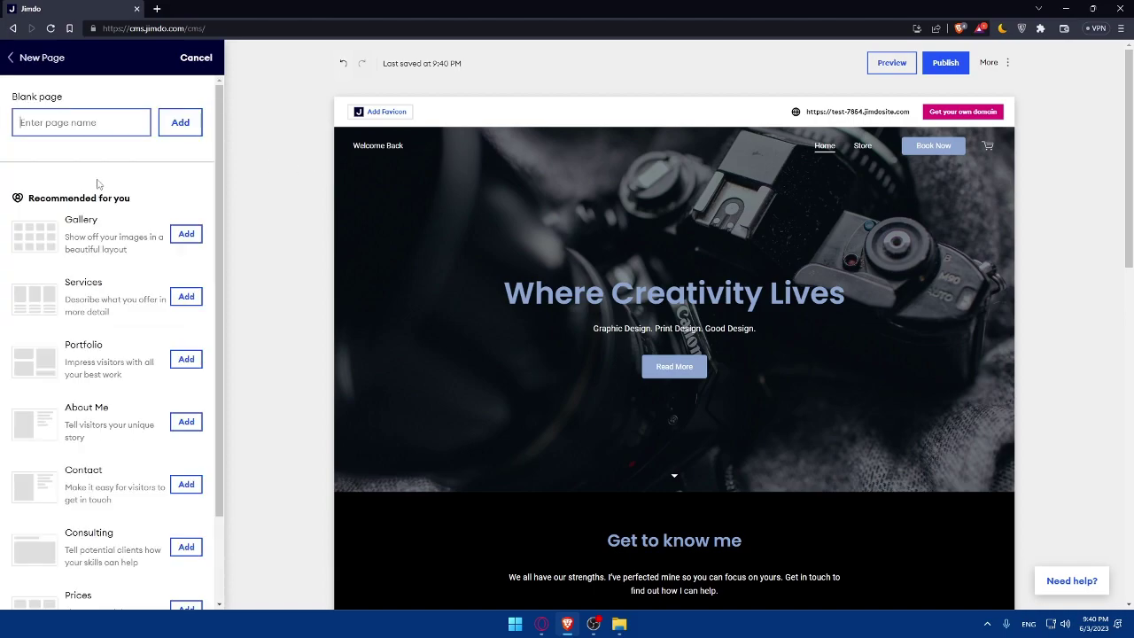
scroll(147, 232, "down", 1)
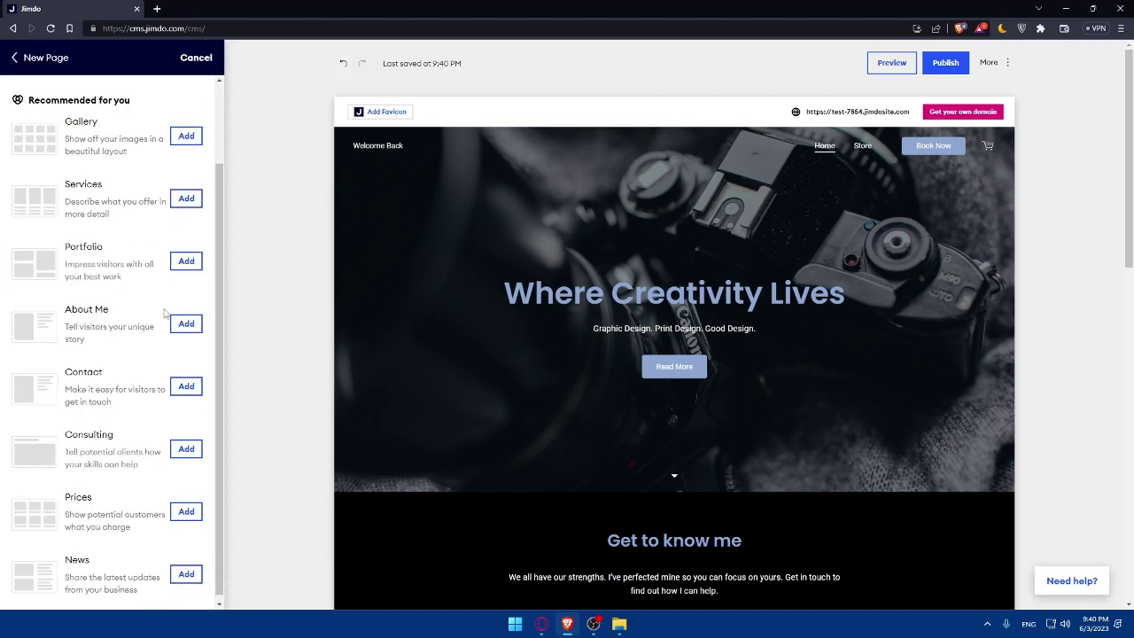
left_click(186, 325)
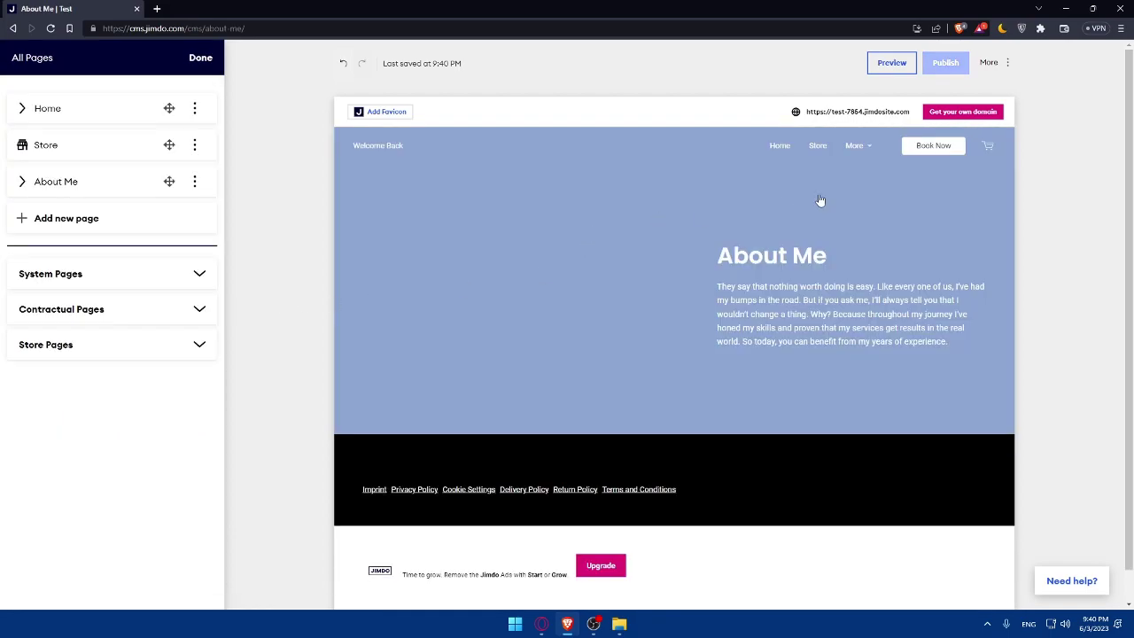
Step: Check the About Me page in the header navigation's More entry and its subpages in the page list
left_click(868, 146)
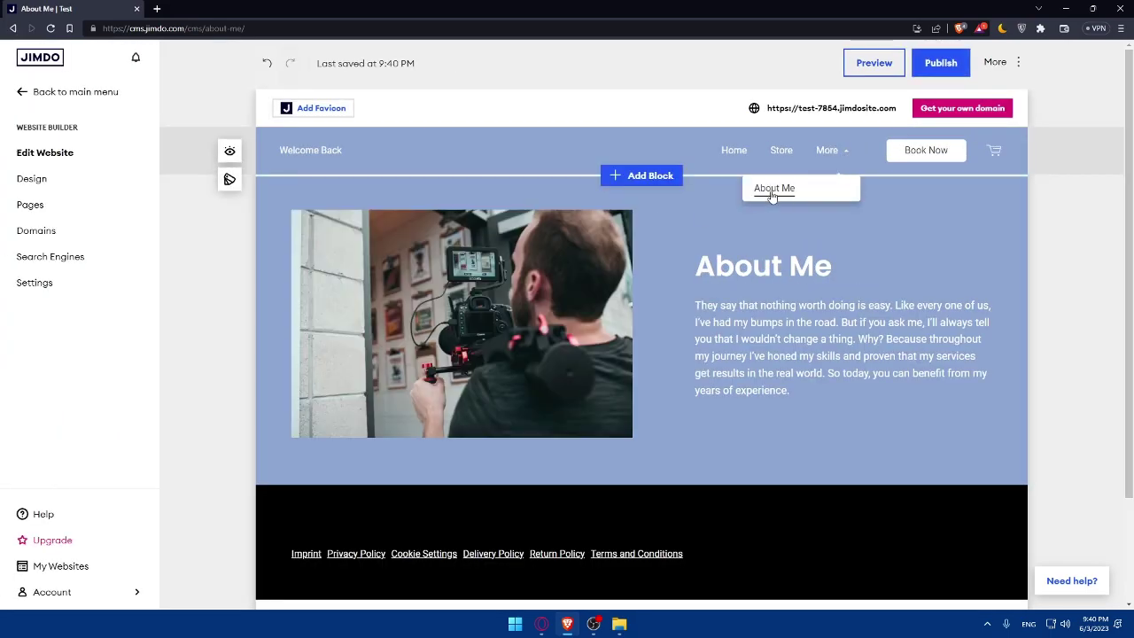
left_click(773, 188)
left_click(29, 204)
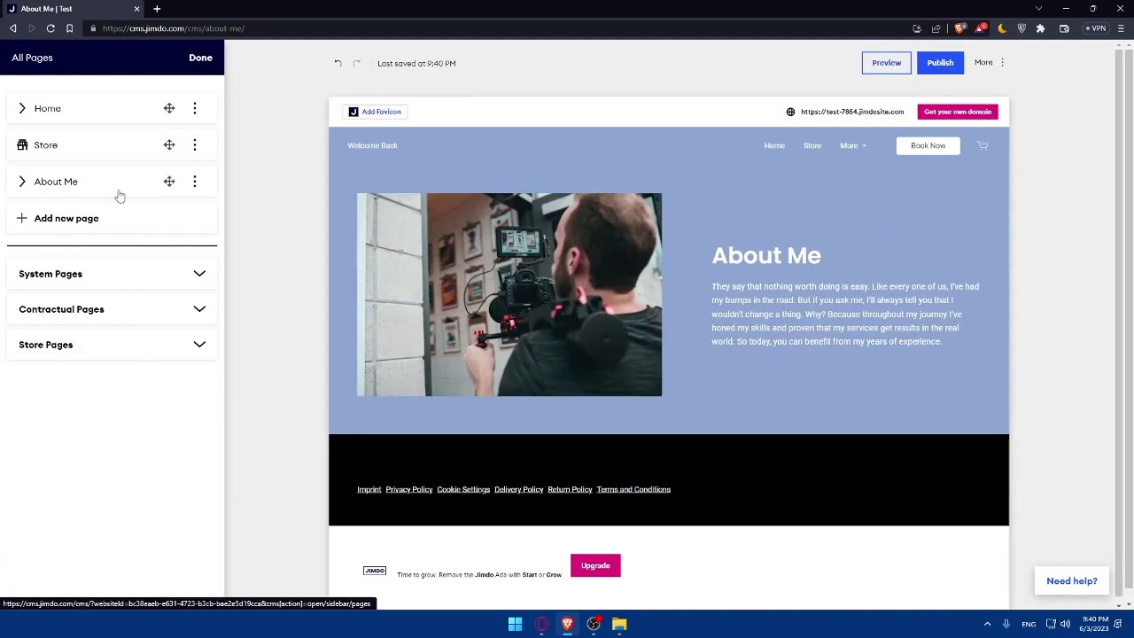
left_click(22, 183)
left_click(22, 184)
left_click(22, 184)
left_click(22, 184)
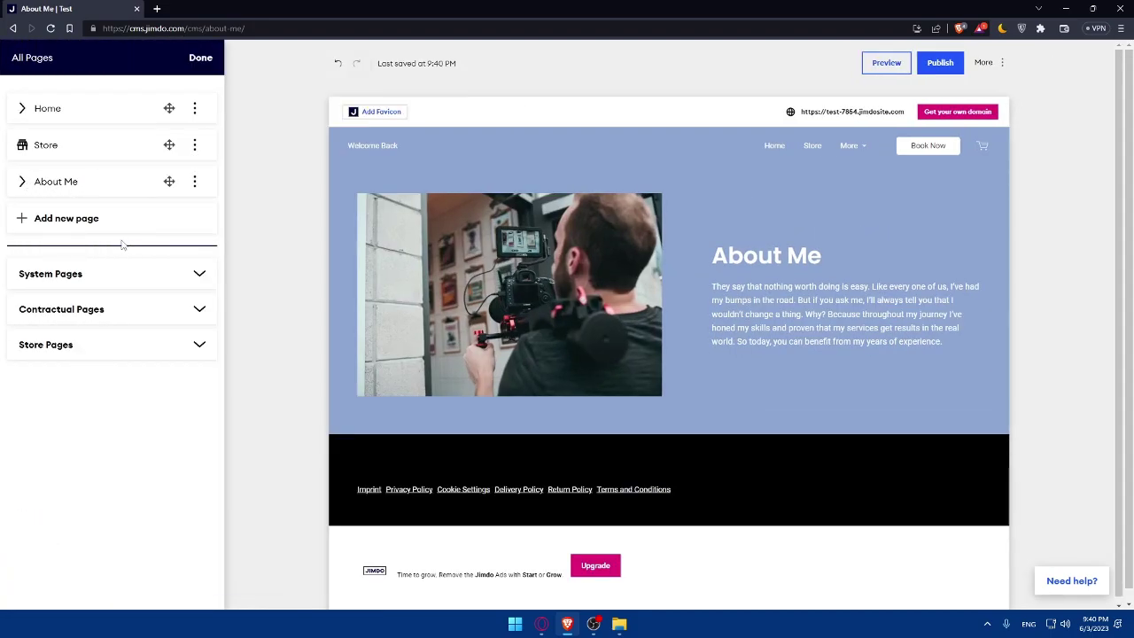
left_click(200, 58)
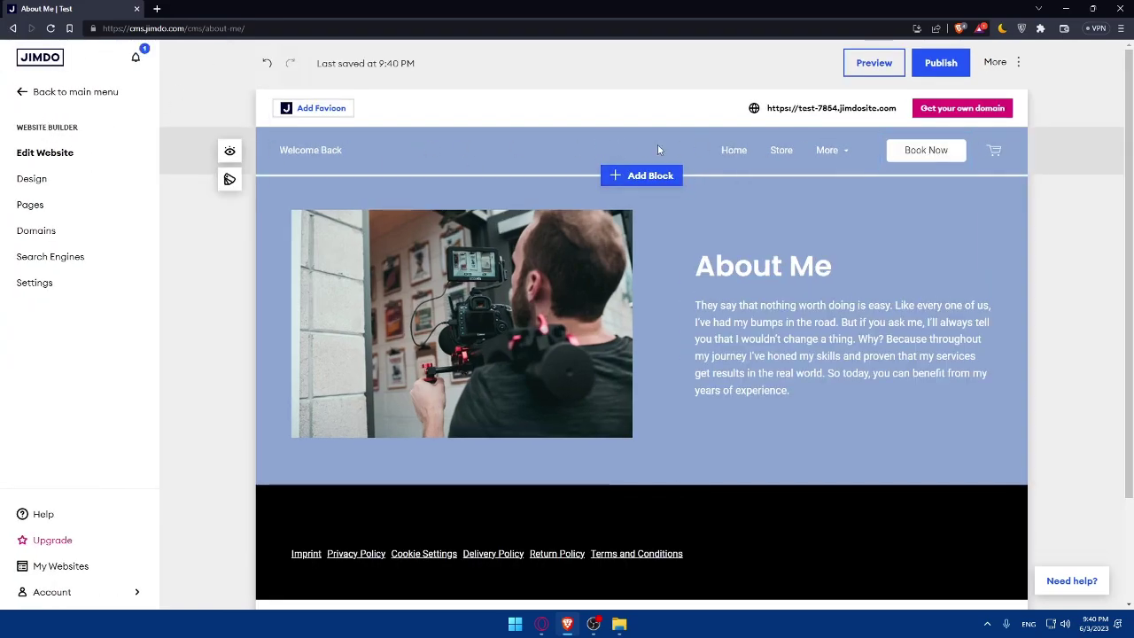
Step: On the cart page, open the link options of the header's Book Now button and relabel the button "My Instagram"
left_click(994, 151)
left_click(905, 151)
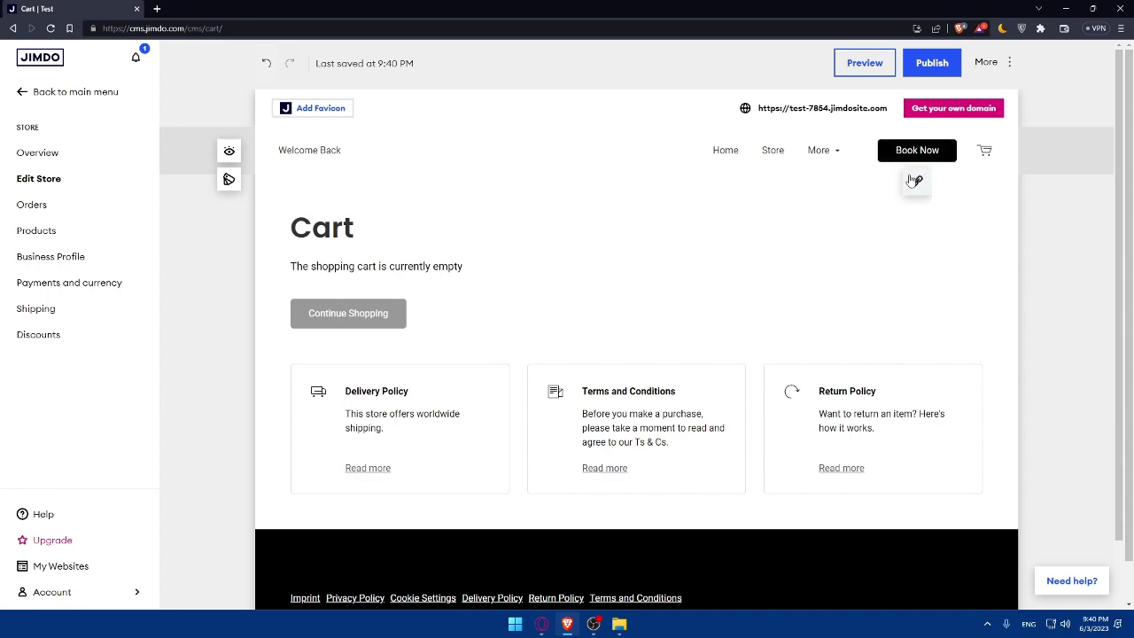
left_click(917, 180)
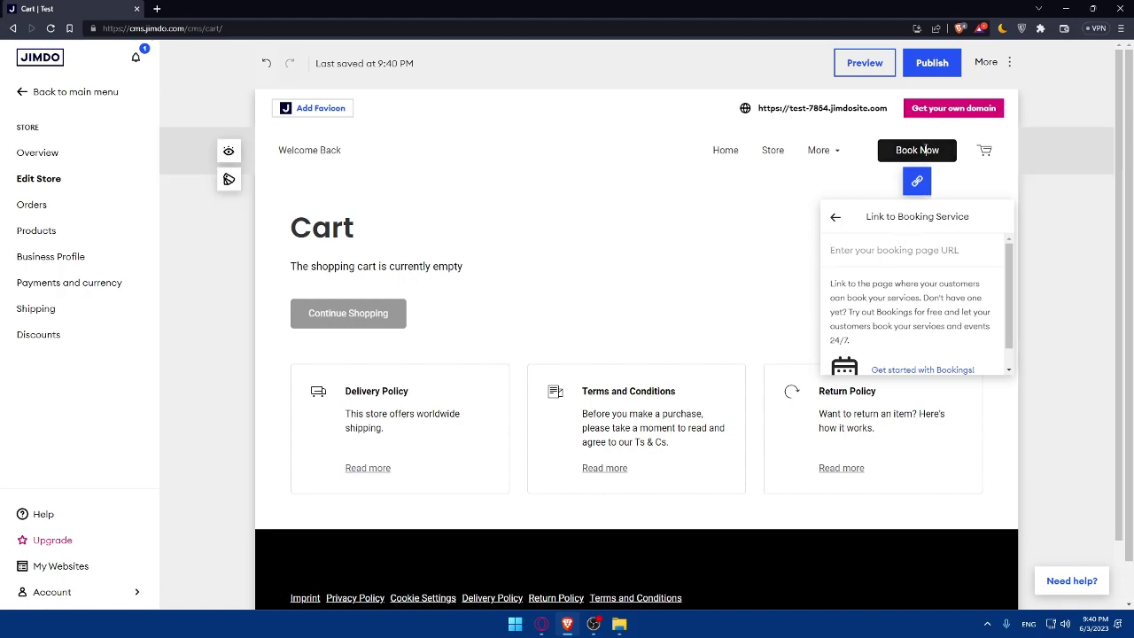
left_click_drag(940, 150, 881, 157)
type("My")
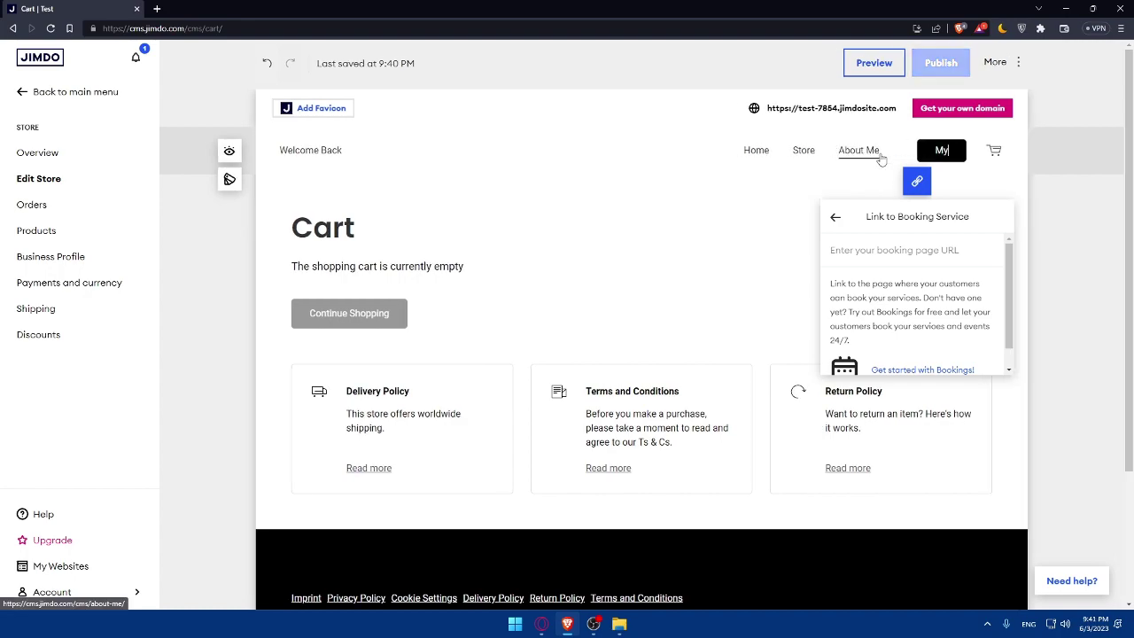
type(" instagram")
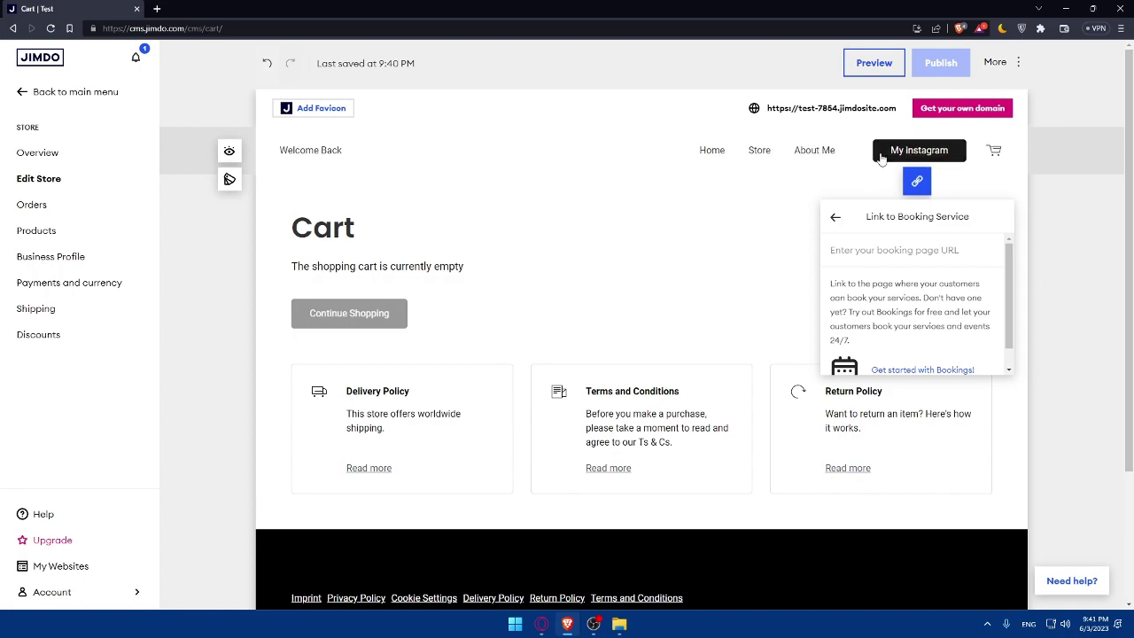
Step: Dismiss the suggestion to add more pages and look over the cart page down to its footer
key("BackSpace")
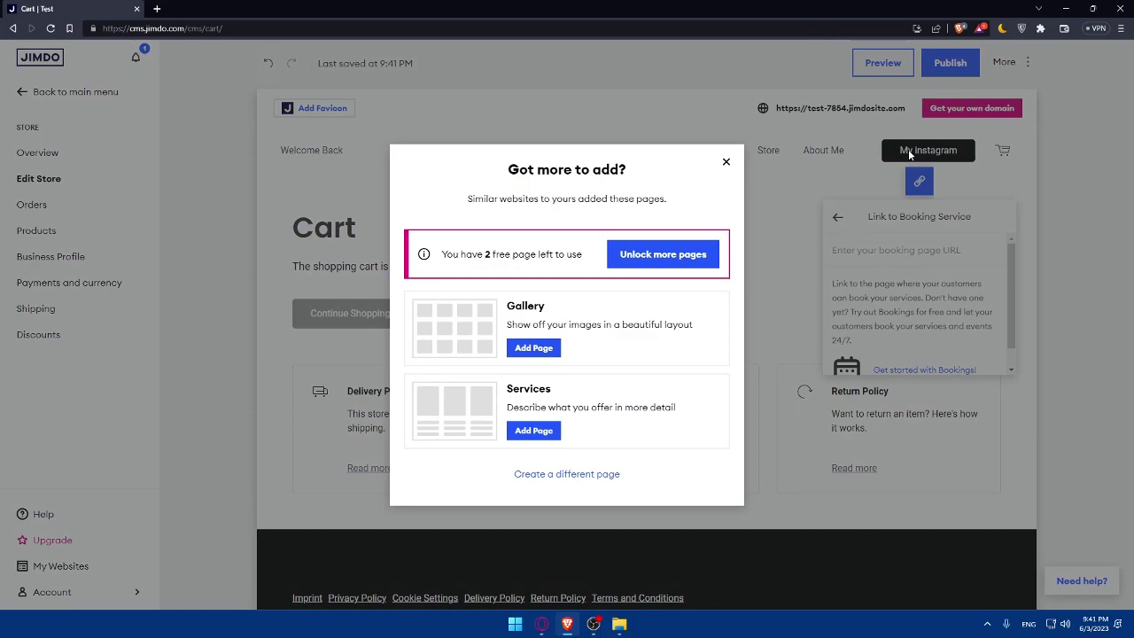
left_click(724, 165)
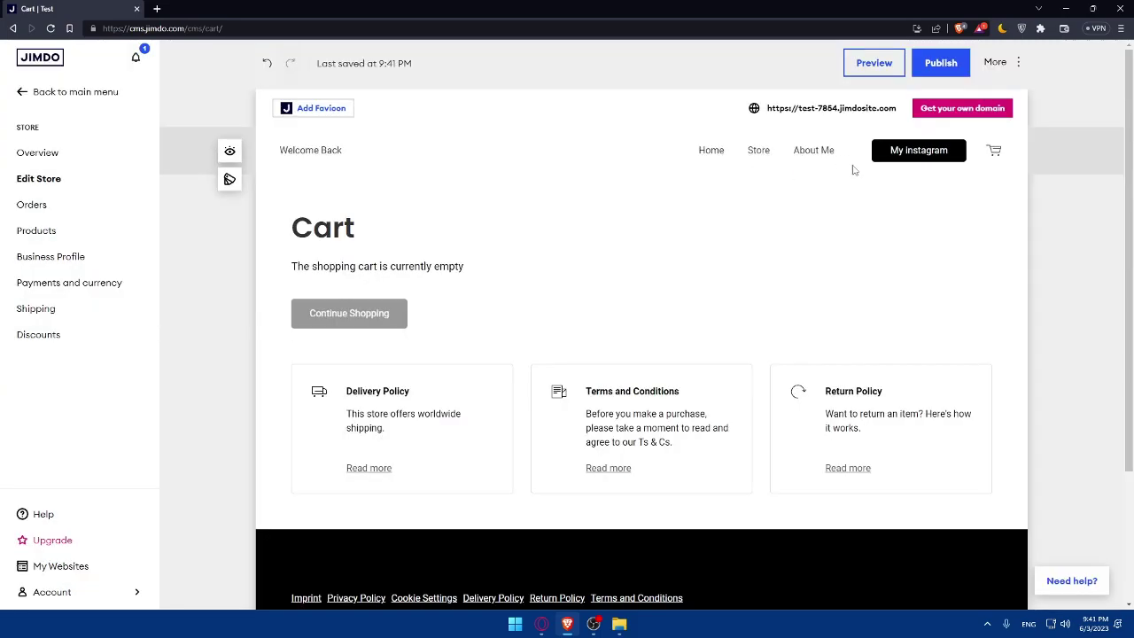
left_click(907, 155)
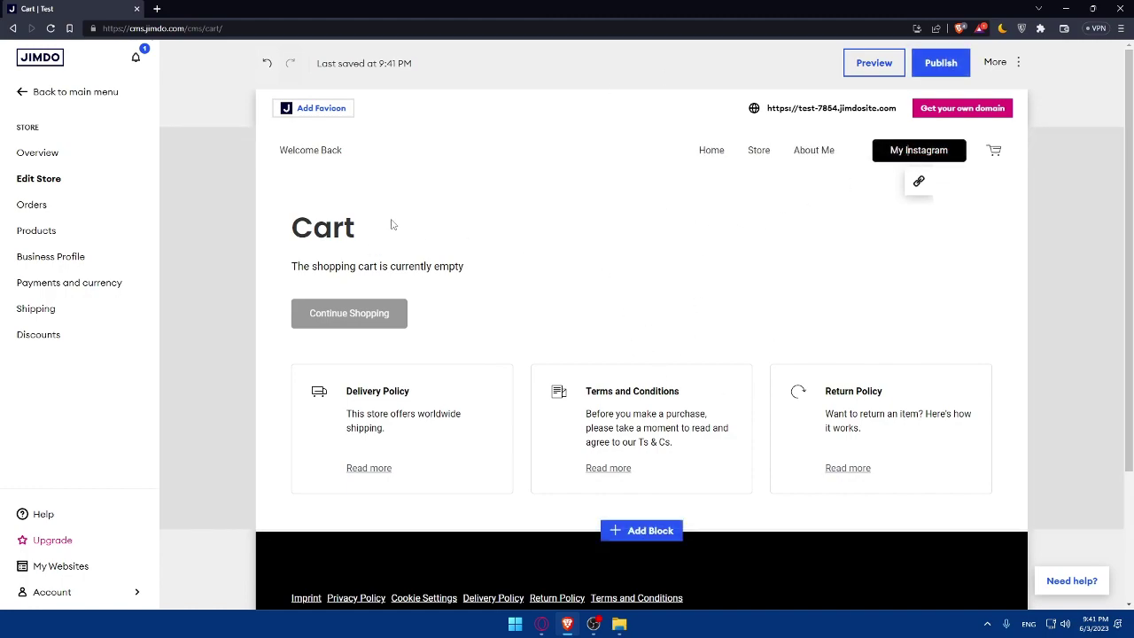
scroll(718, 271, "down", 2)
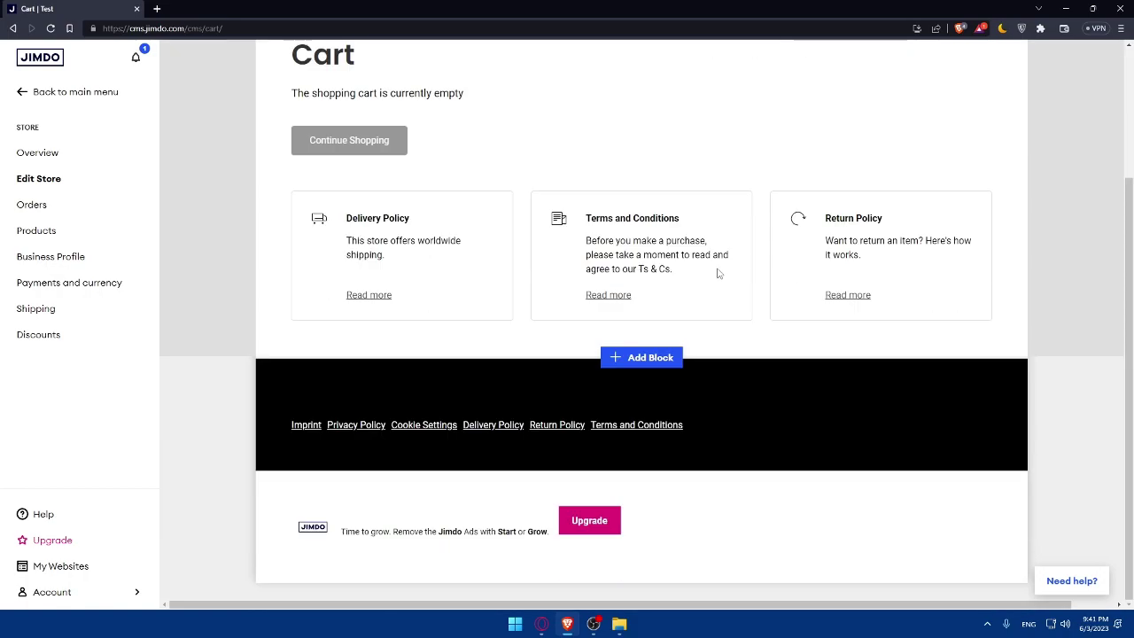
scroll(718, 273, "up", 2)
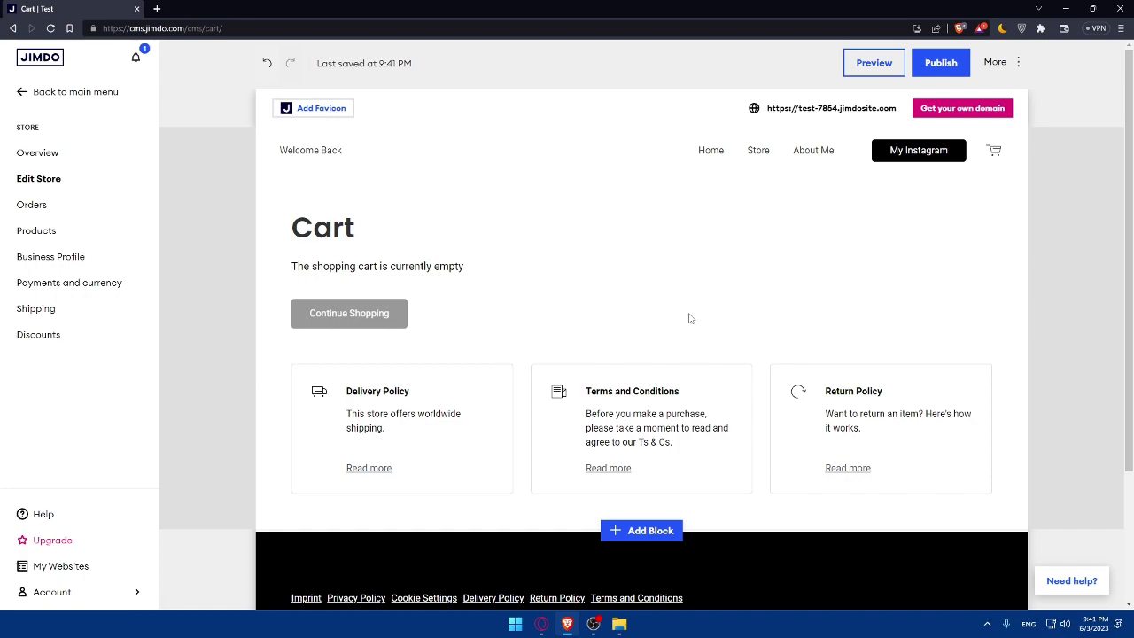
left_click(912, 151)
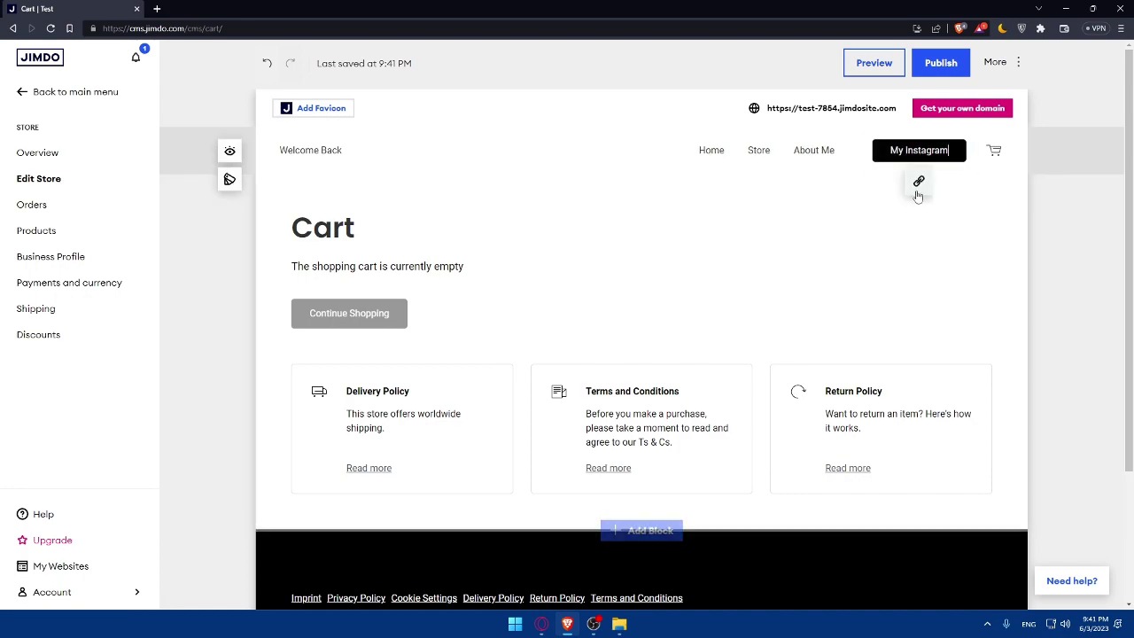
left_click(919, 182)
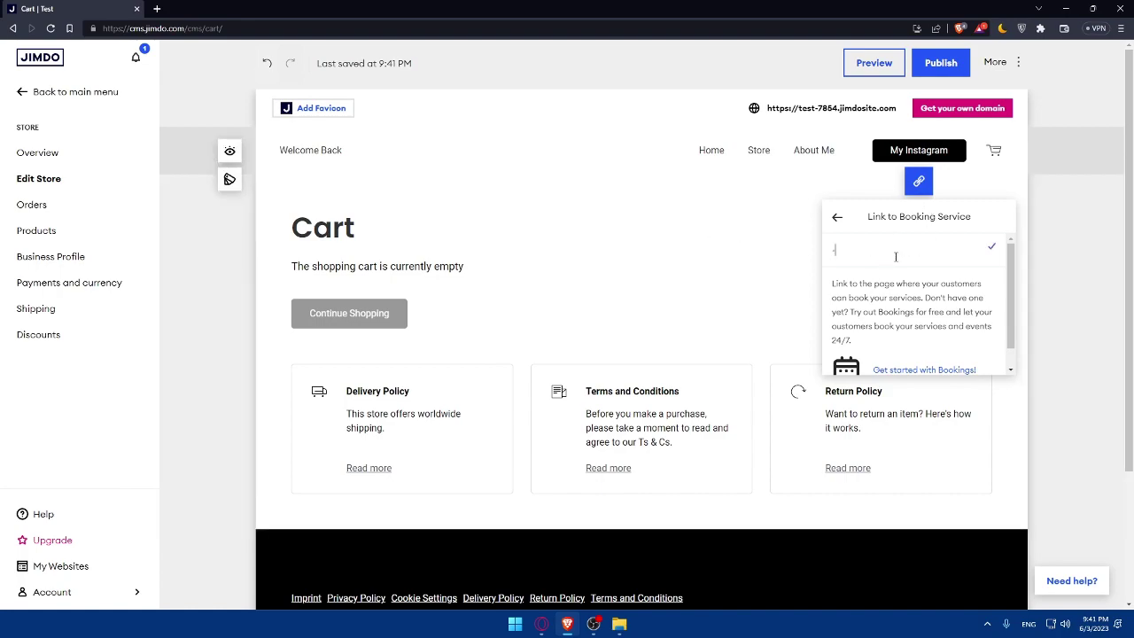
type("www.instagram.com/test")
double_click(936, 251)
left_click(742, 271)
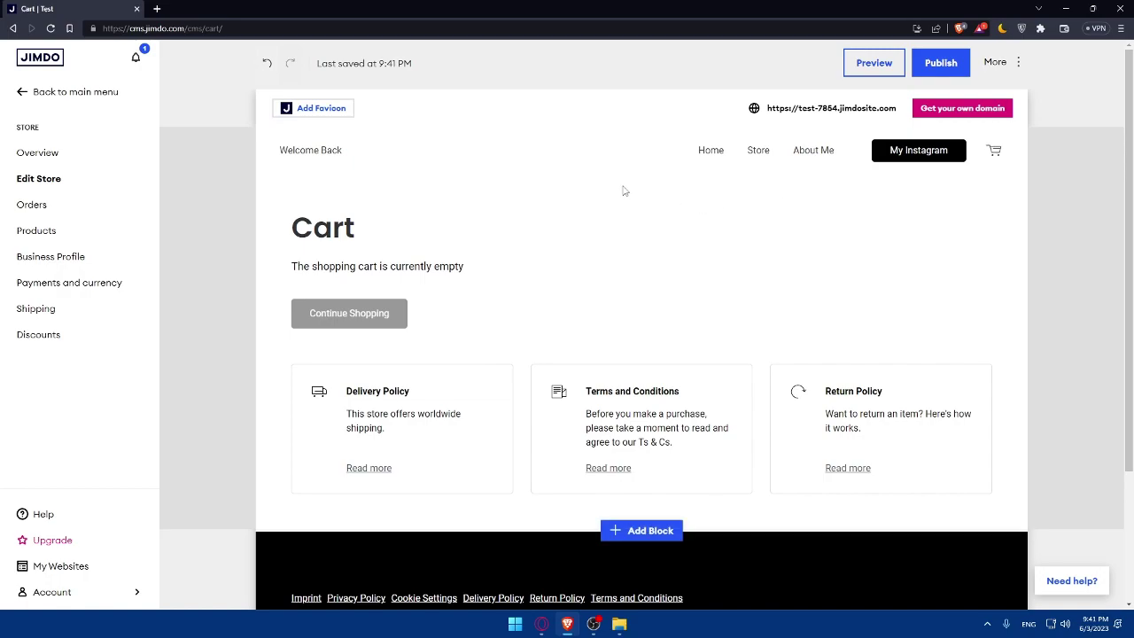
Step: Leave the store section through its overview, open the website editor, and look over the home page
scroll(668, 211, "down", 2)
scroll(668, 211, "up", 2)
left_click(43, 152)
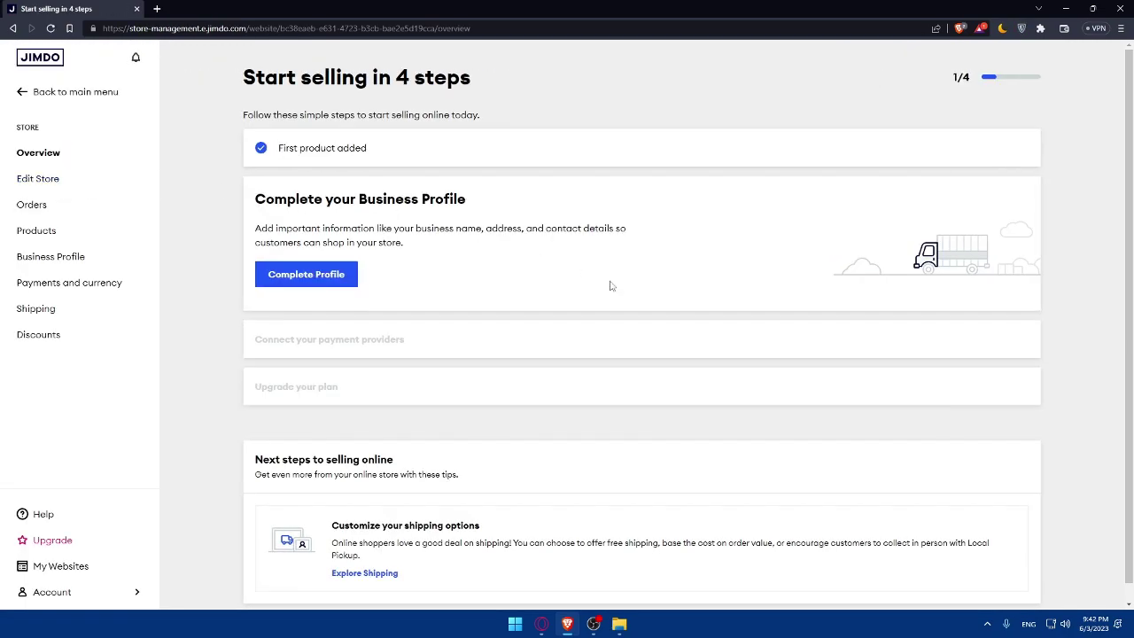
left_click(40, 92)
left_click(77, 132)
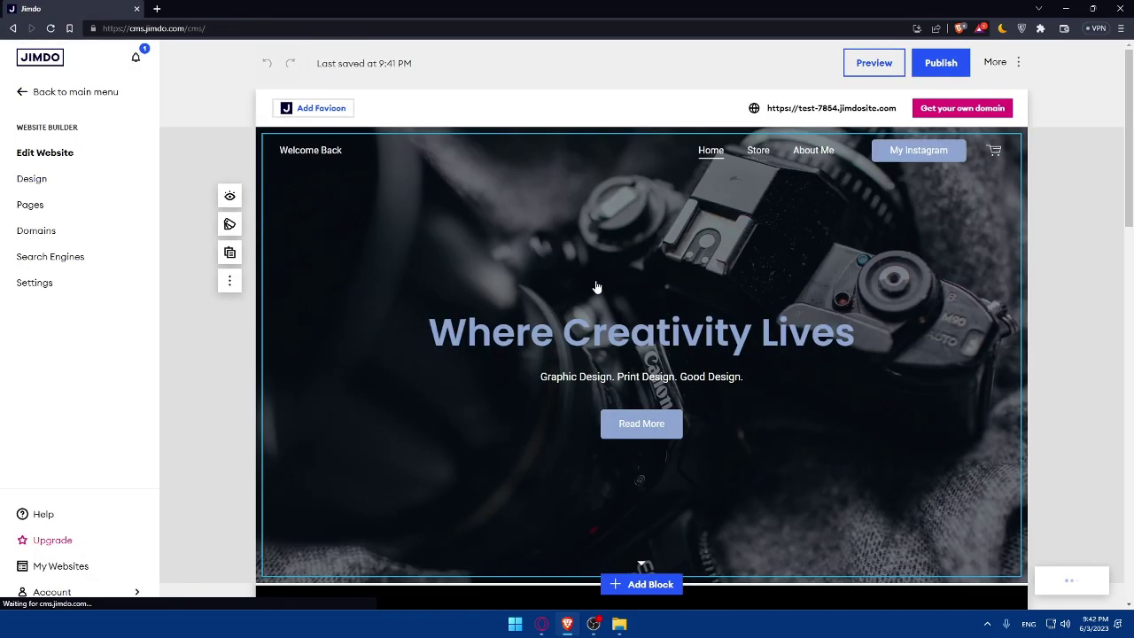
scroll(611, 274, "down", 3)
scroll(635, 292, "up", 1)
scroll(633, 329, "down", 6)
scroll(632, 258, "up", 8)
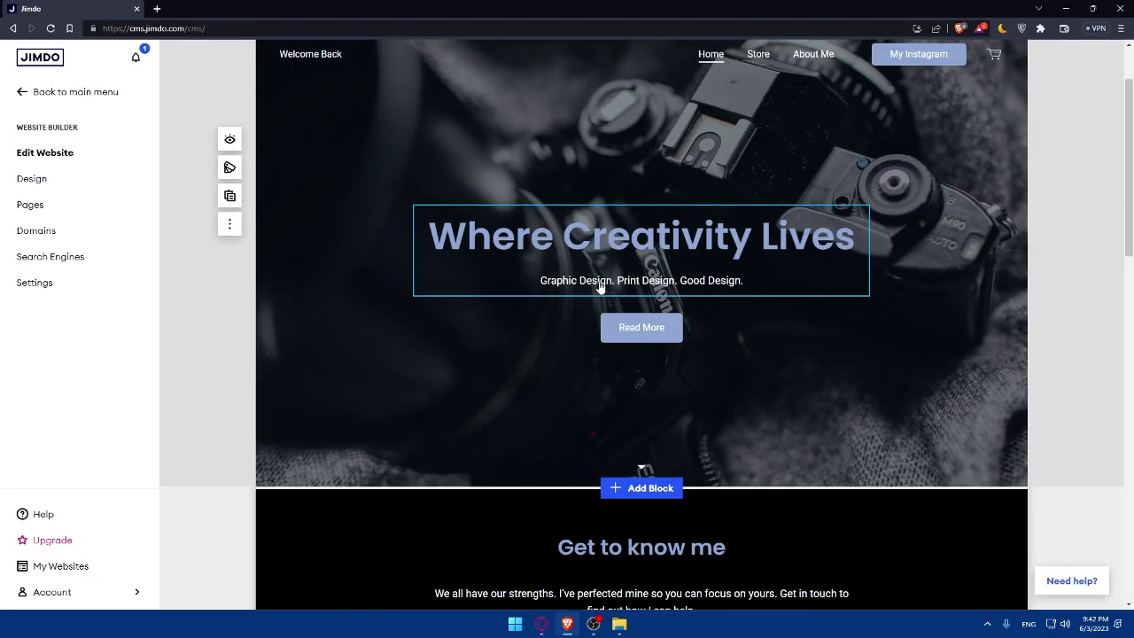
Step: Open the site design's color palette and lower its saturation slightly towards mellow
left_click(31, 182)
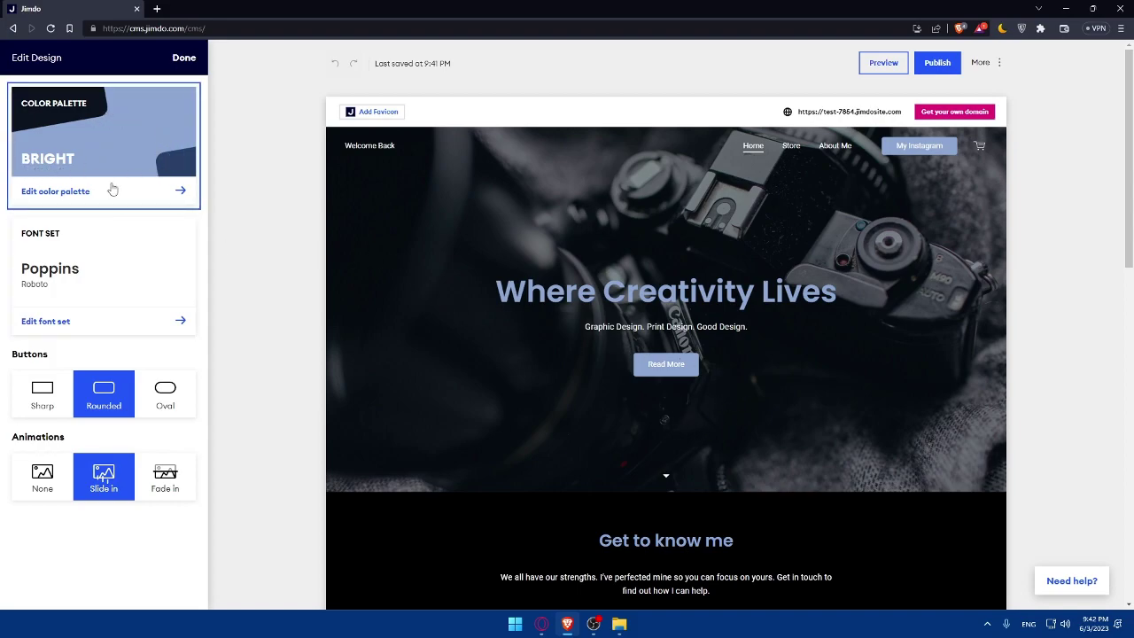
left_click(151, 174)
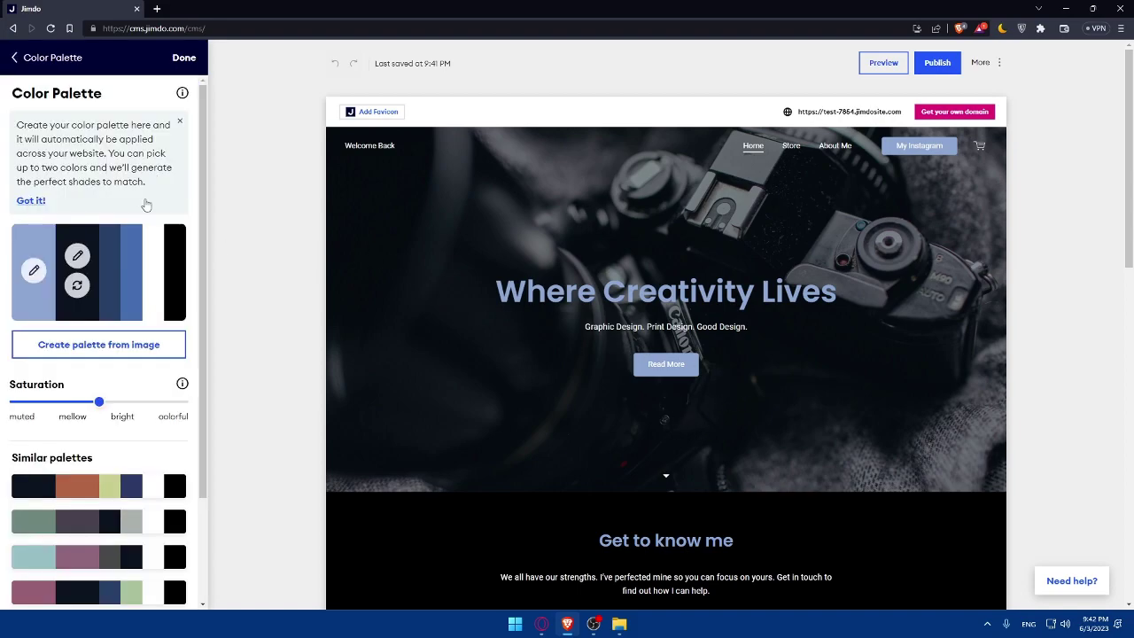
scroll(141, 213, "down", 2)
mouse_move(100, 267)
left_mouse_down()
mouse_move(85, 269)
mouse_move(108, 270)
mouse_move(97, 270)
left_mouse_up()
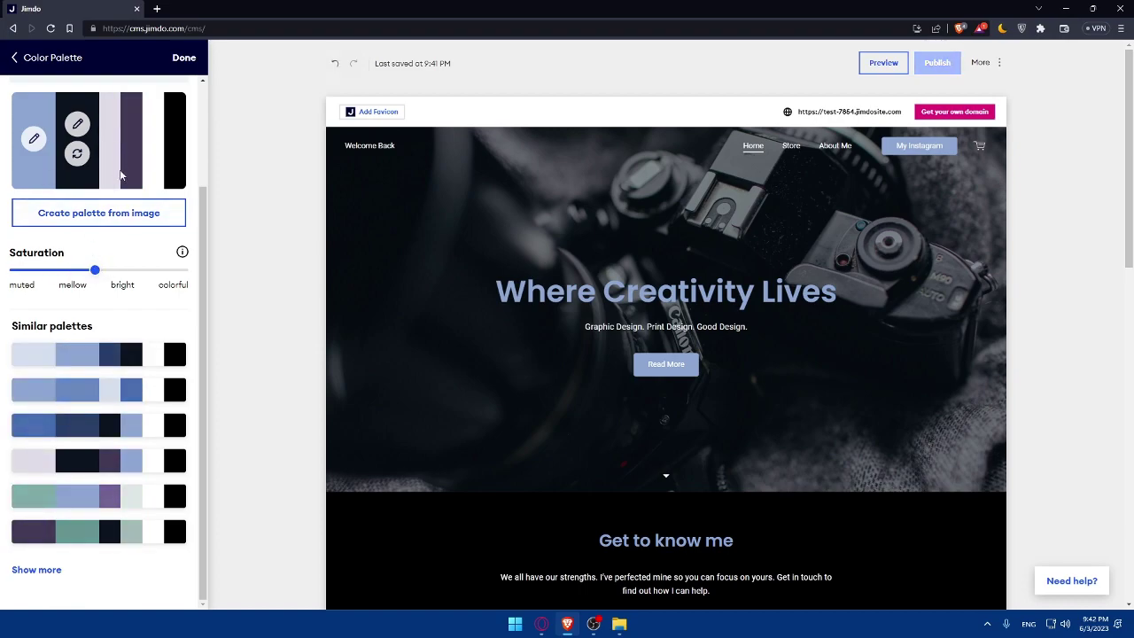
Step: Change the palette's second color from near-black to a medium blue and finish the design editing
left_click(77, 124)
left_click(136, 239)
mouse_move(135, 239)
left_mouse_down()
mouse_move(129, 223)
mouse_move(152, 203)
mouse_move(119, 231)
left_mouse_up()
left_click(227, 180)
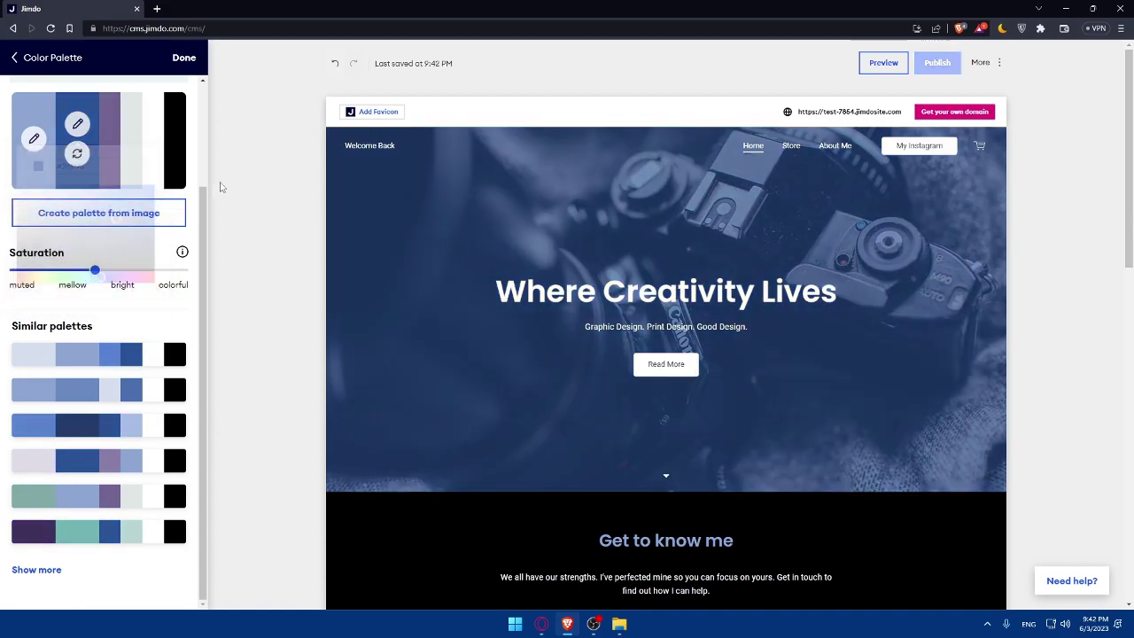
left_click(184, 59)
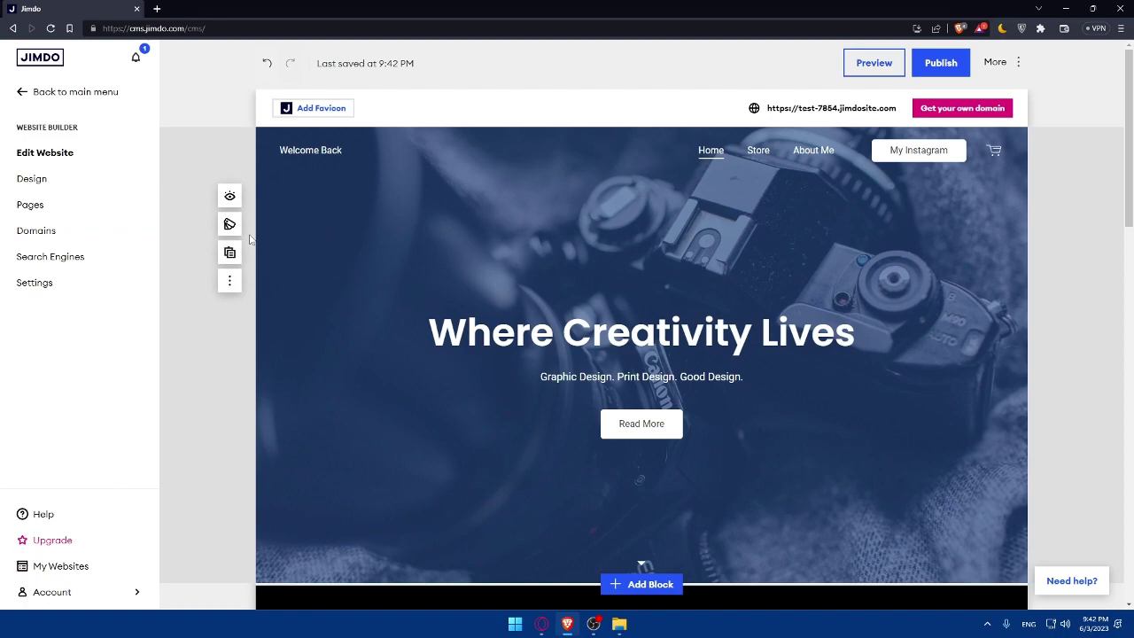
Step: Try the Prompt font set on the site and apply the Abril Fatface and Open Sans set instead
left_click(35, 178)
left_click(132, 292)
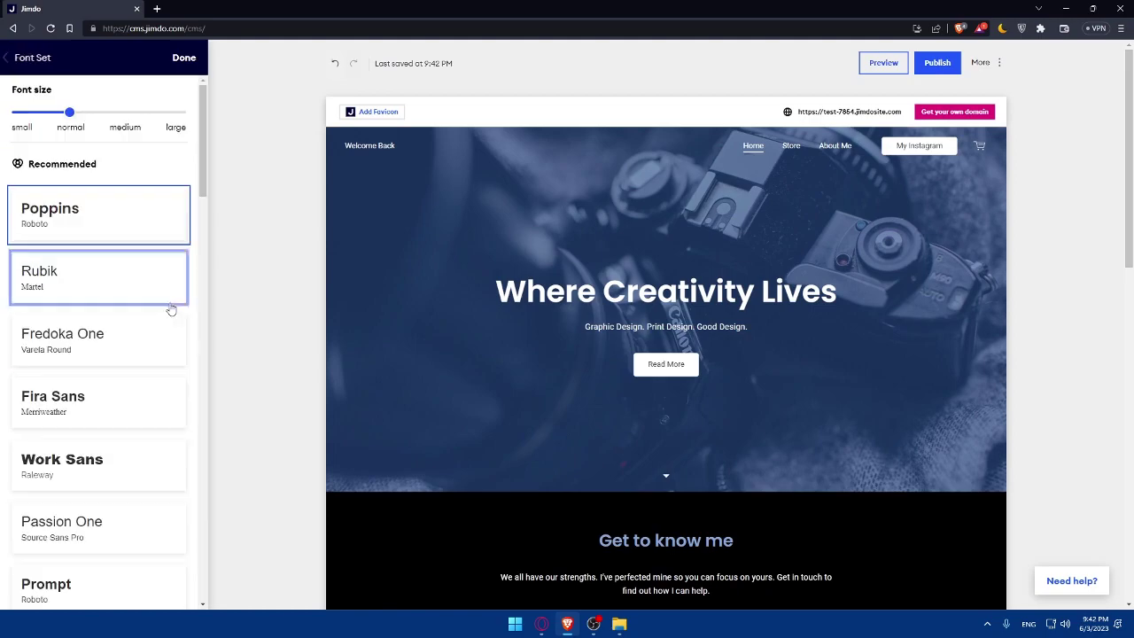
scroll(109, 284, "down", 5)
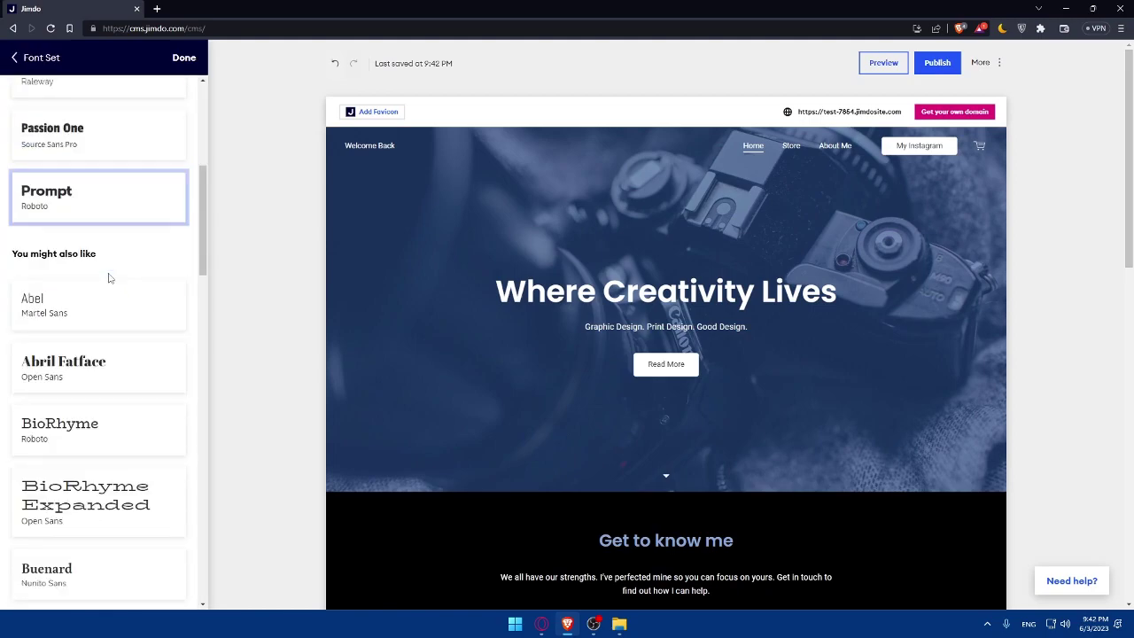
left_click(111, 366)
left_click(116, 212)
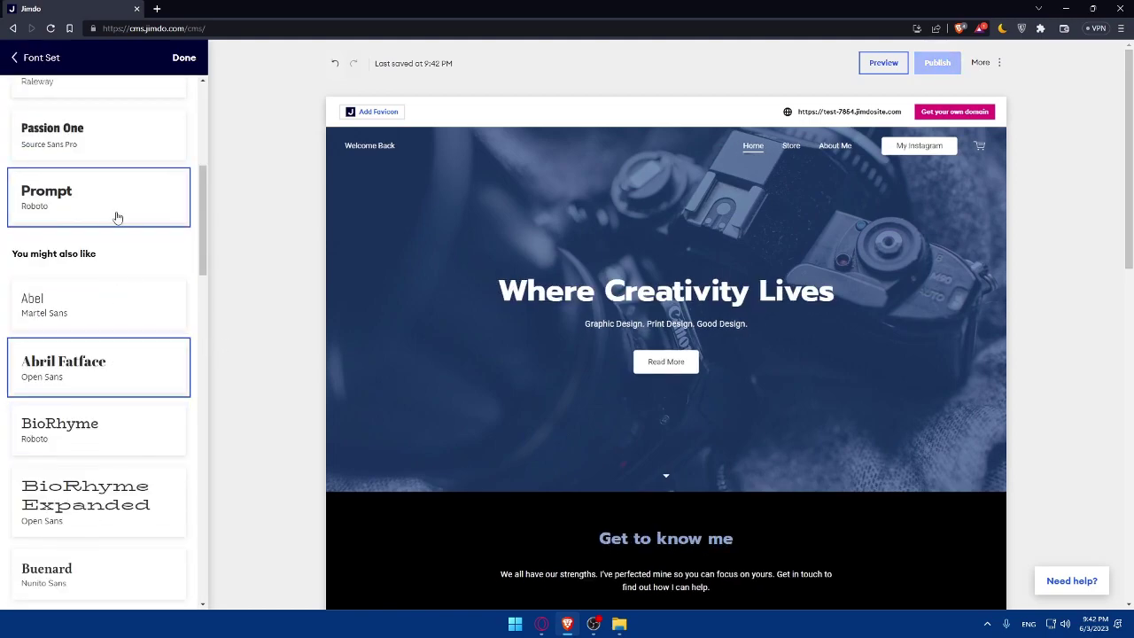
left_click(118, 359)
left_click(183, 59)
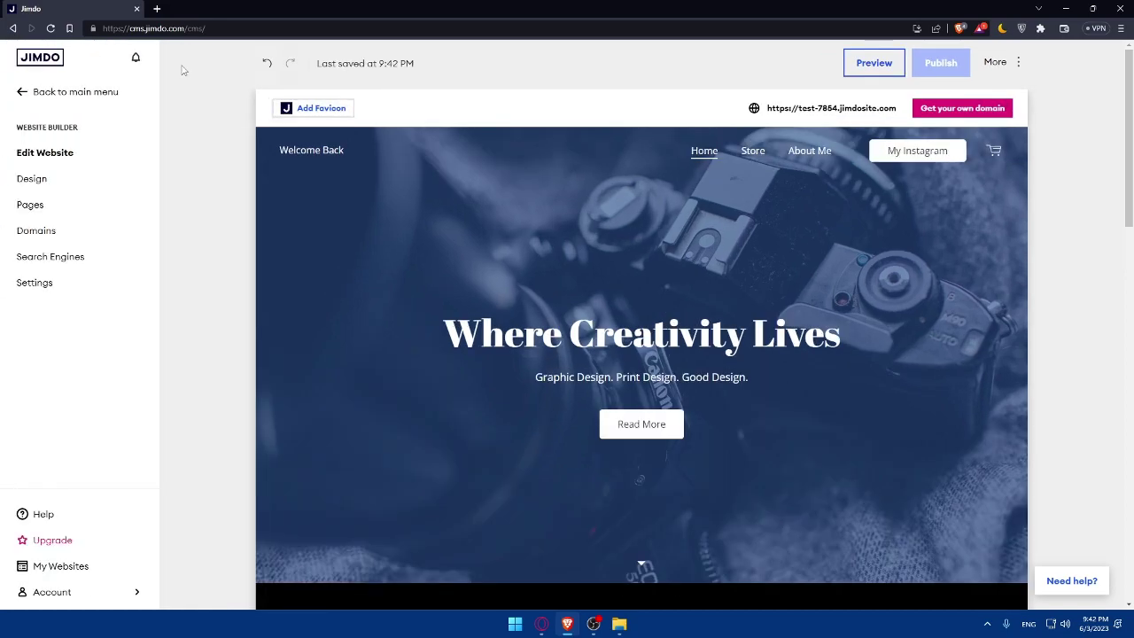
Step: Delete the About Me page from the website's page list and confirm the deletion
left_click(29, 212)
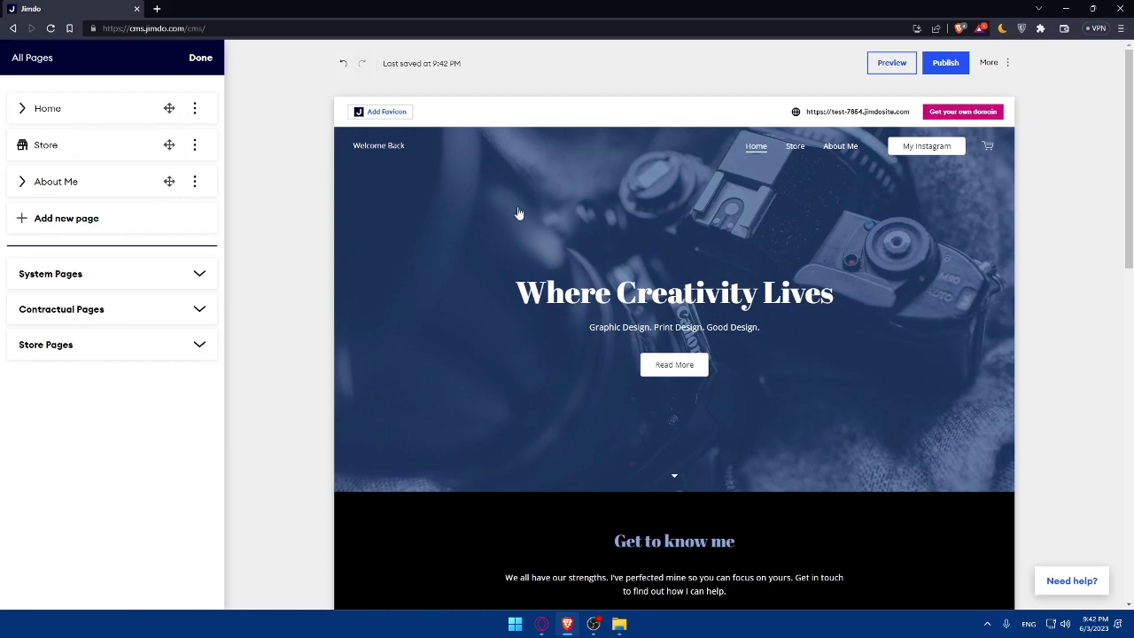
left_click(194, 183)
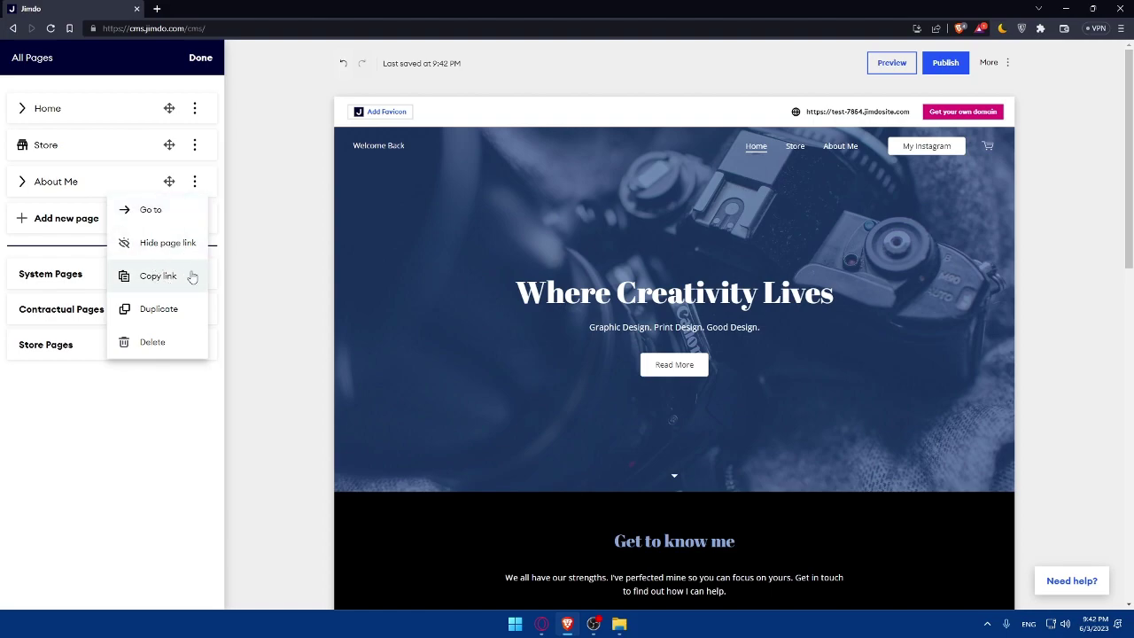
left_click(147, 348)
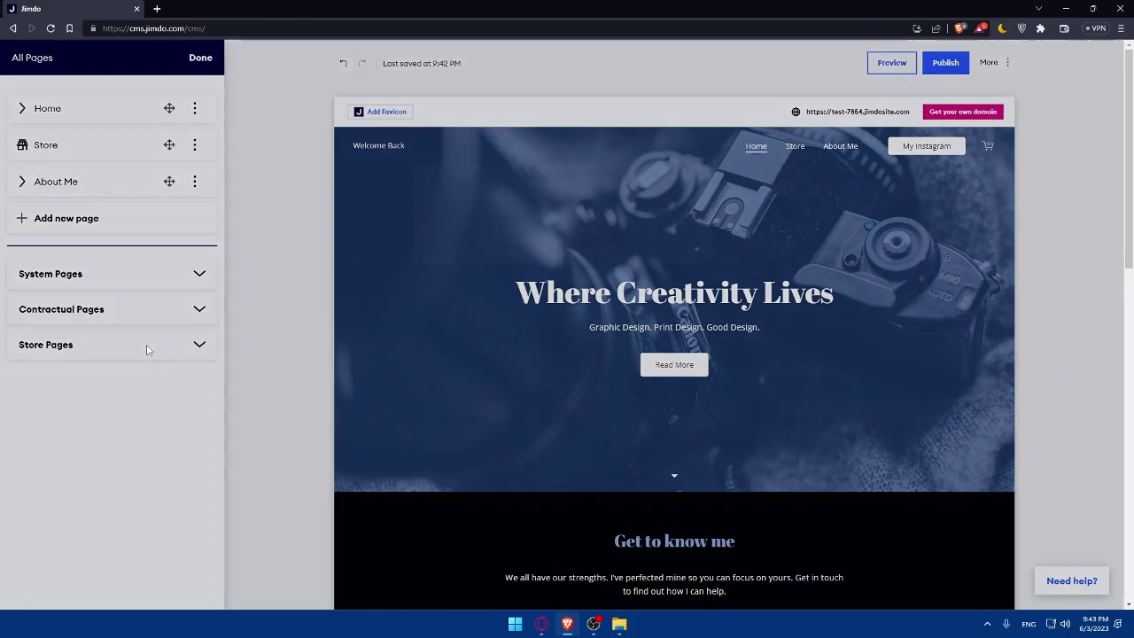
left_click(597, 351)
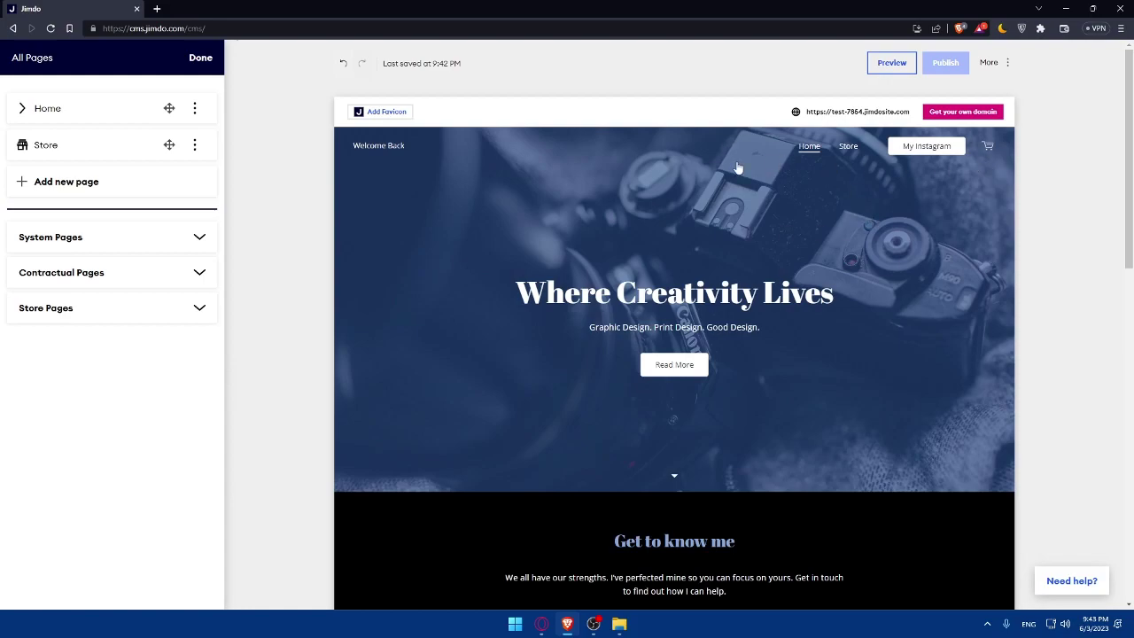
Step: Look through the home page and the System, Contractual and Store Pages groups, and close the page list
scroll(744, 165, "down", 15)
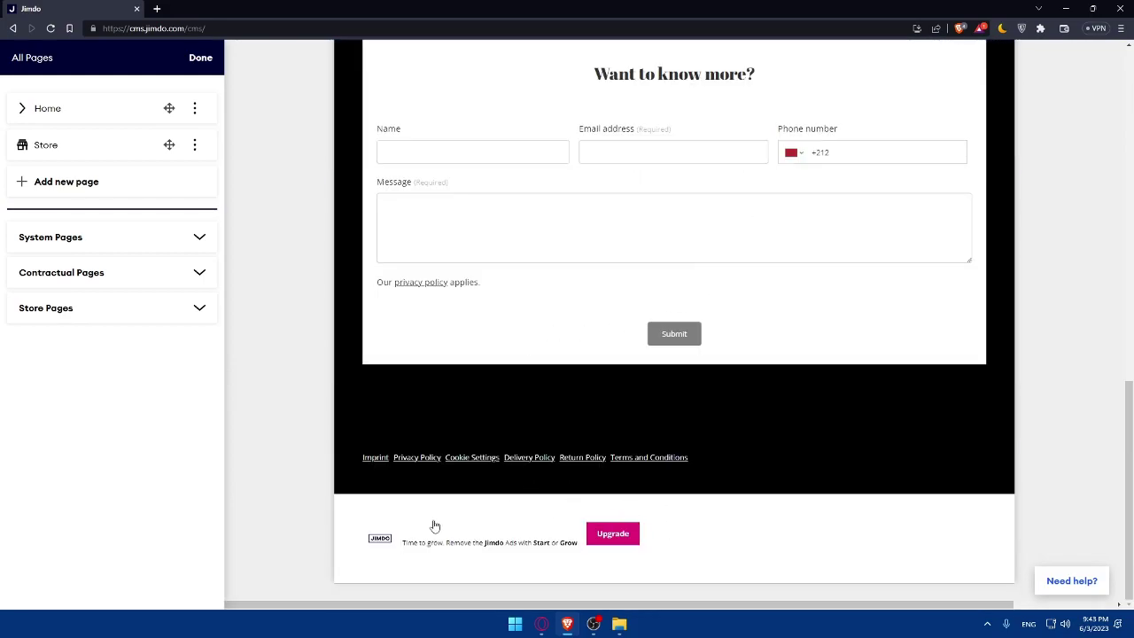
scroll(504, 537, "up", 15)
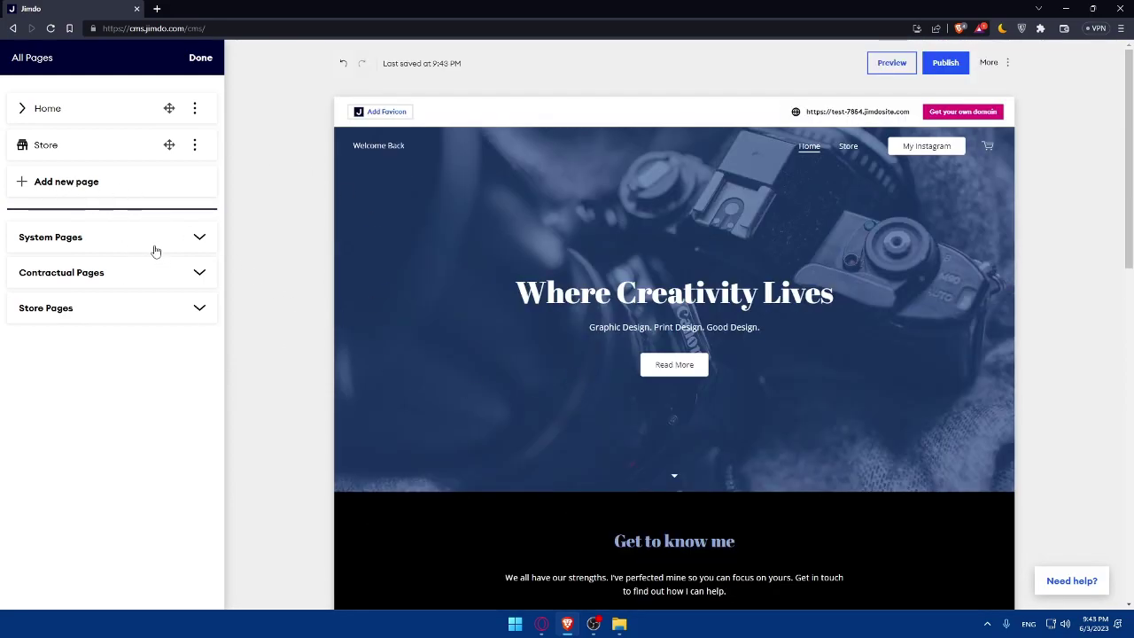
left_click(158, 248)
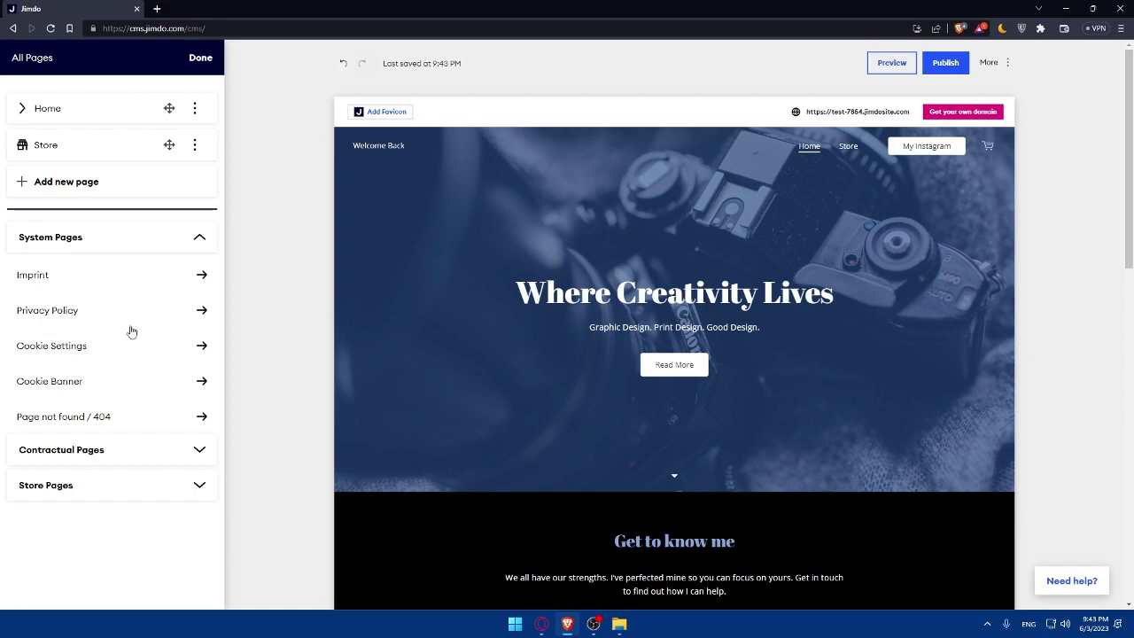
left_click(197, 241)
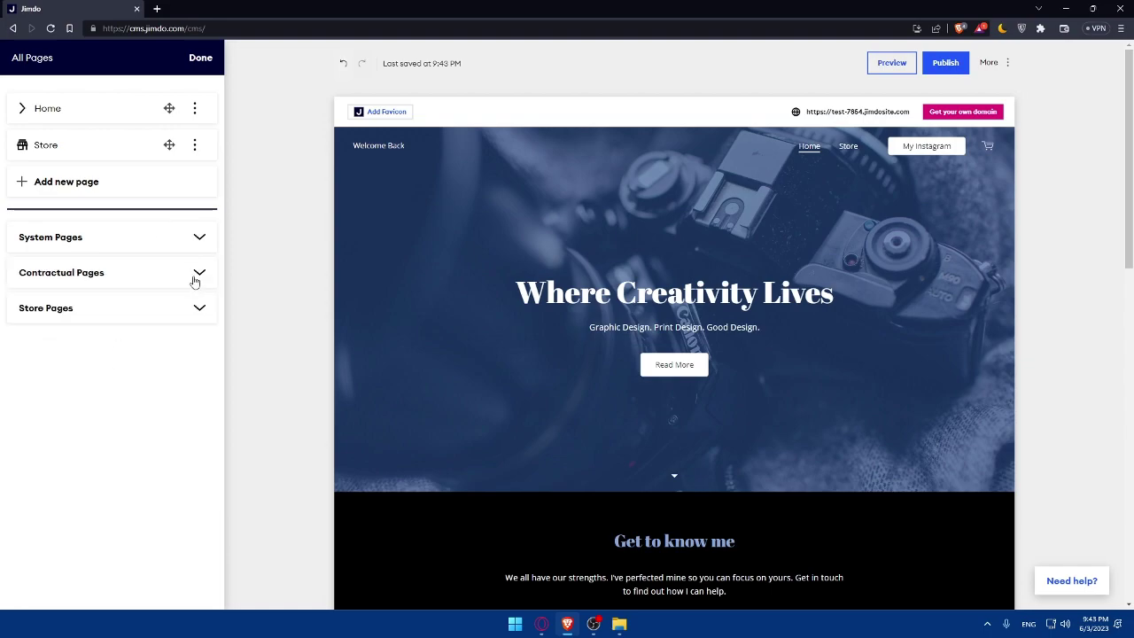
left_click(201, 308)
left_click(200, 277)
left_click(199, 274)
left_click(199, 57)
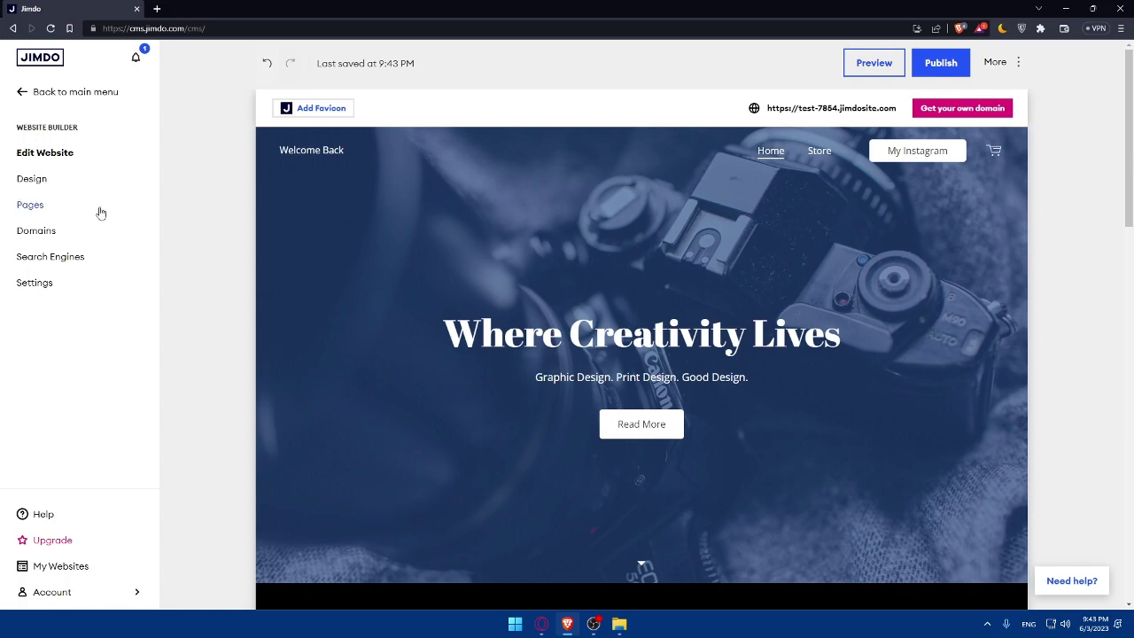
Step: Open the custom domain upgrade from the site's domain management and search for the domain name HELLO
left_click(41, 232)
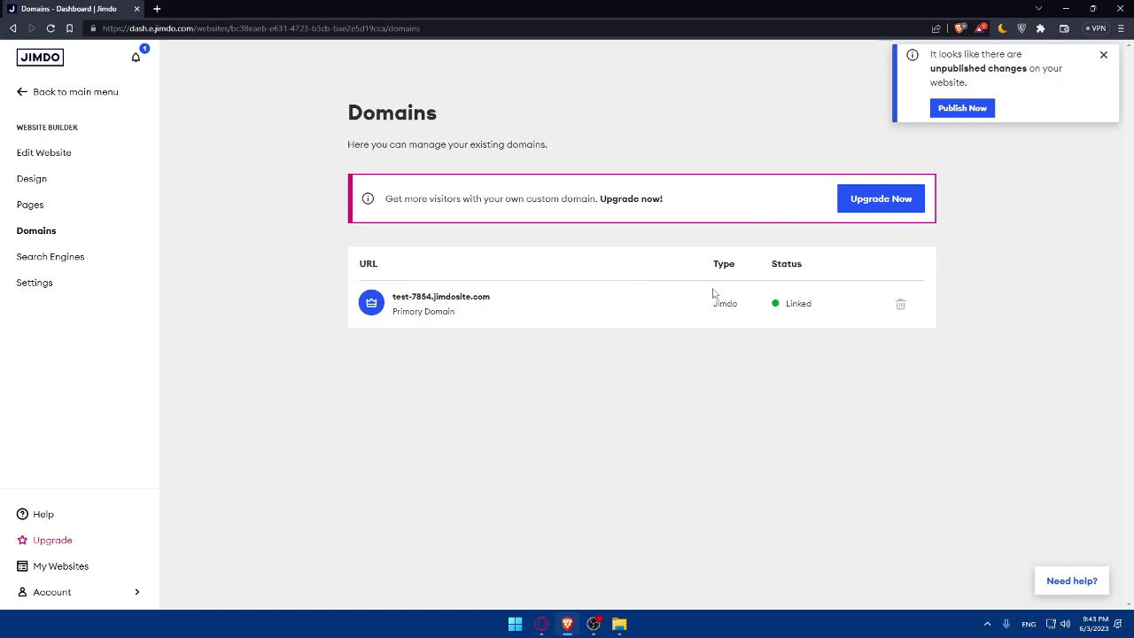
left_click(877, 203)
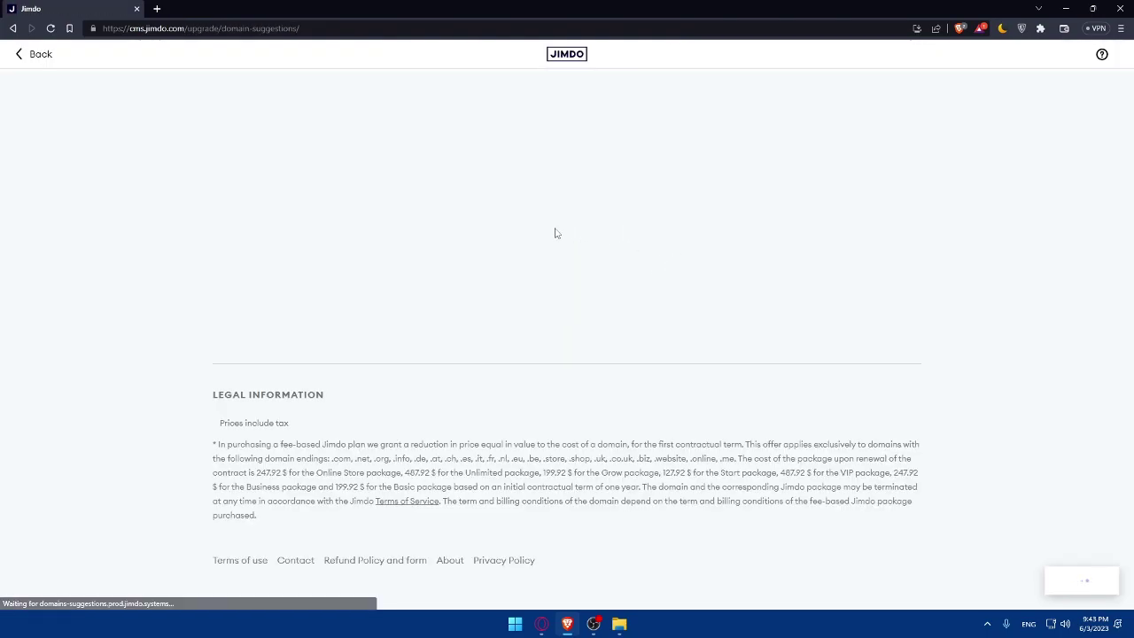
left_click_drag(379, 240, 286, 246)
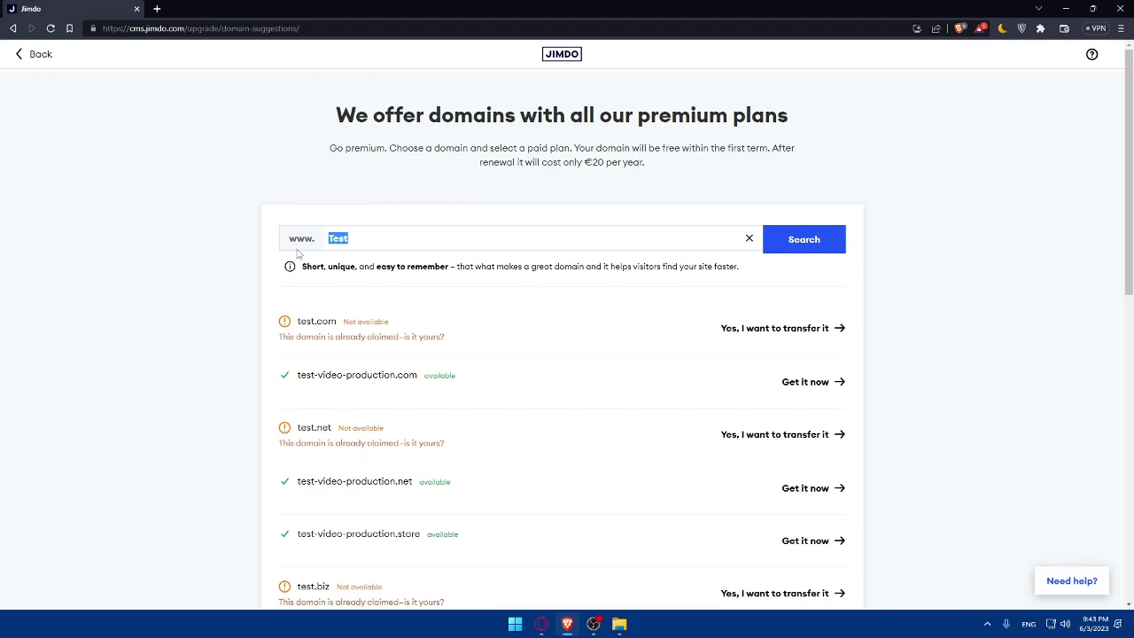
type("HE")
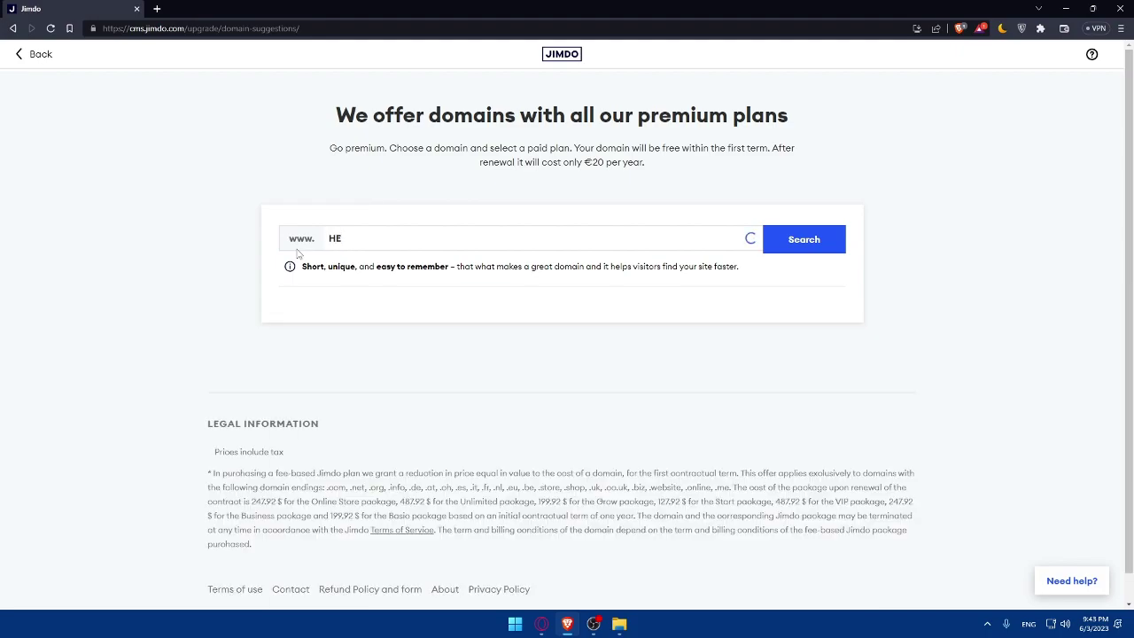
type("LLO")
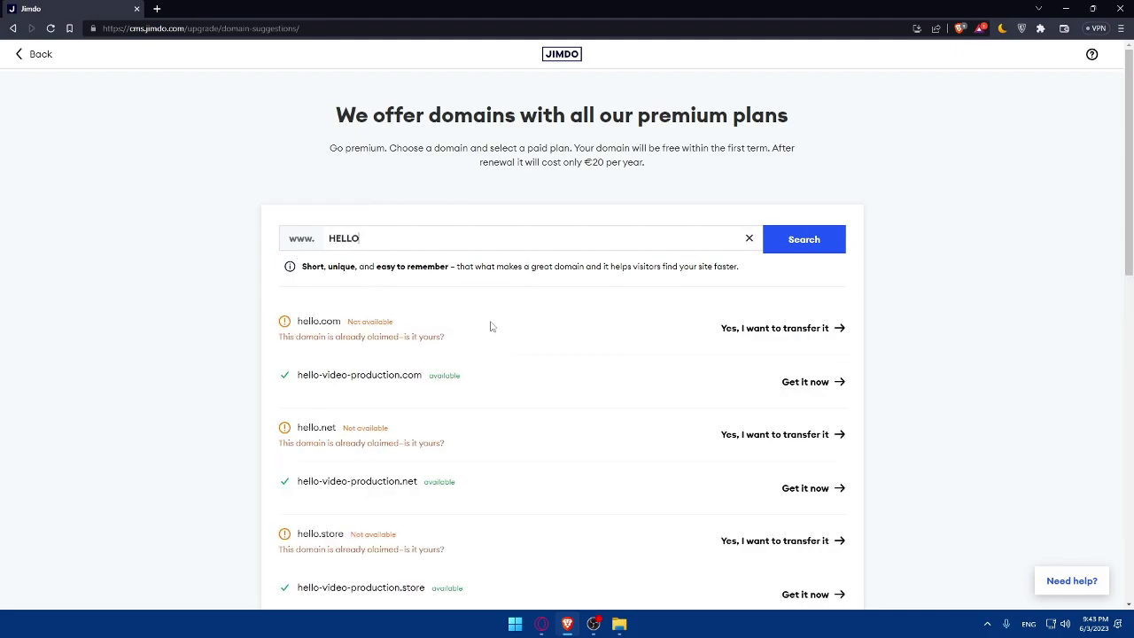
Step: Examine the availability of hello.com and the suggested hello-video-production.com in the domain search results
double_click(335, 324)
left_click(459, 334)
scroll(505, 390, "down", 1)
left_click_drag(418, 279, 301, 279)
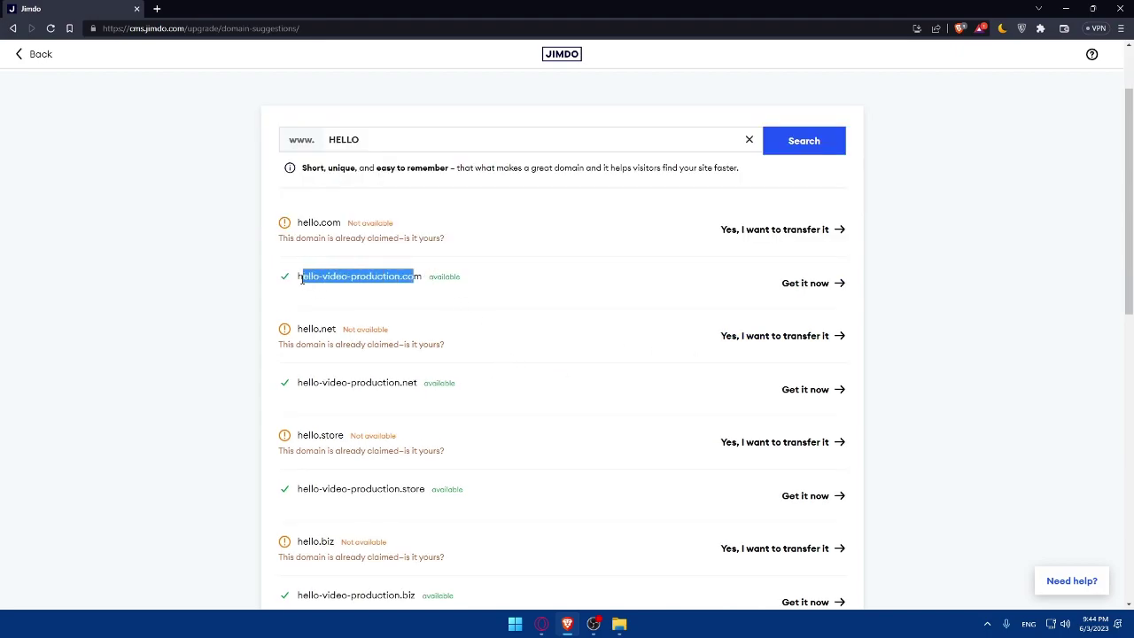
Step: Look through the rest of the domain suggestions for HELLO, down to the premium plan offer at the end of the list
left_click(555, 290)
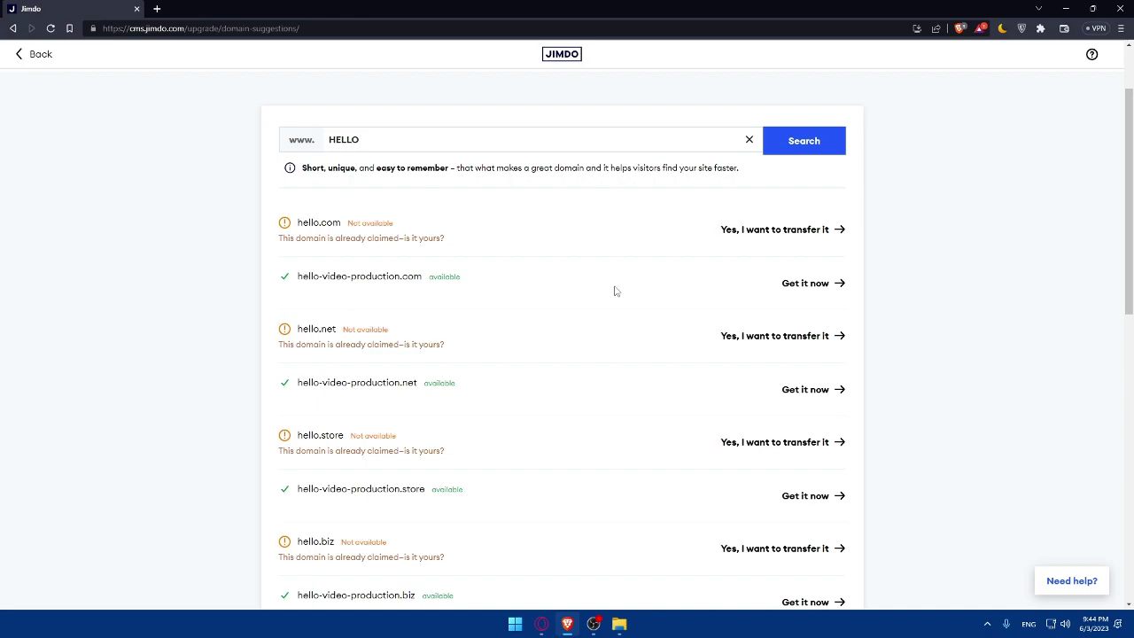
scroll(780, 299, "down", 2)
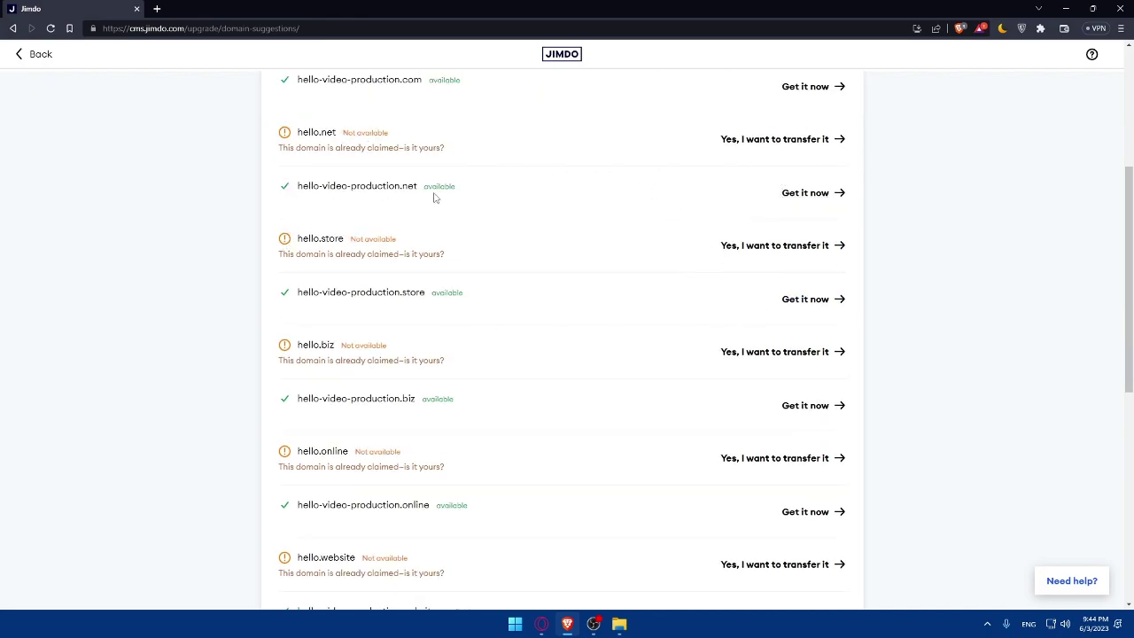
scroll(608, 269, "down", 4)
scroll(572, 318, "up", 2)
scroll(572, 322, "down", 2)
scroll(419, 342, "up", 6)
scroll(393, 215, "down", 7)
scroll(536, 349, "up", 3)
scroll(435, 470, "down", 1)
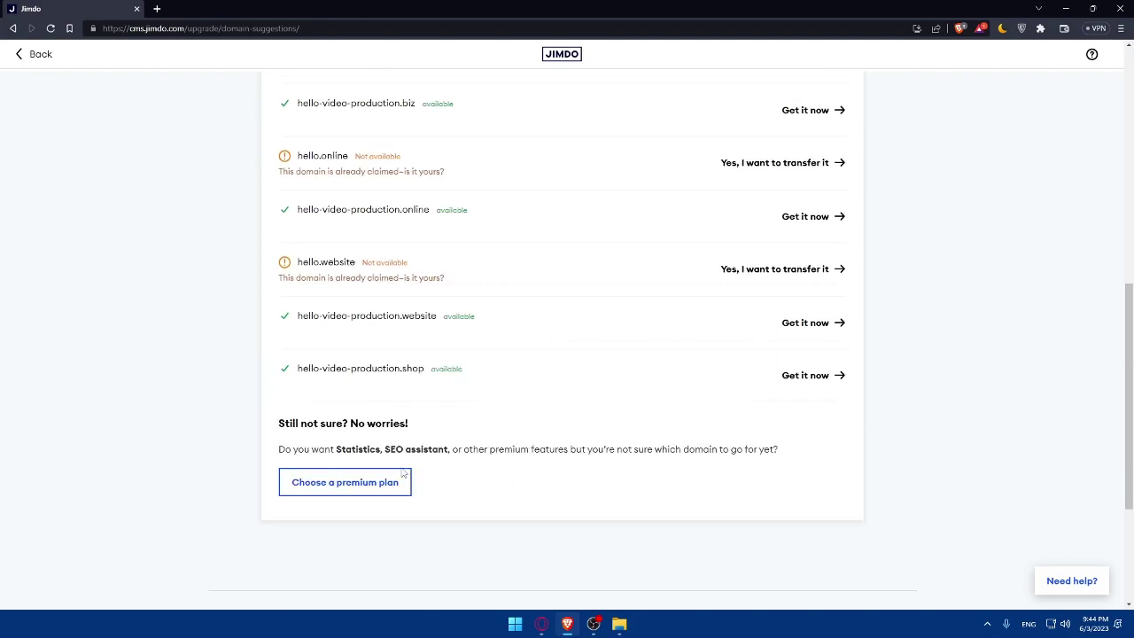
scroll(470, 423, "up", 6)
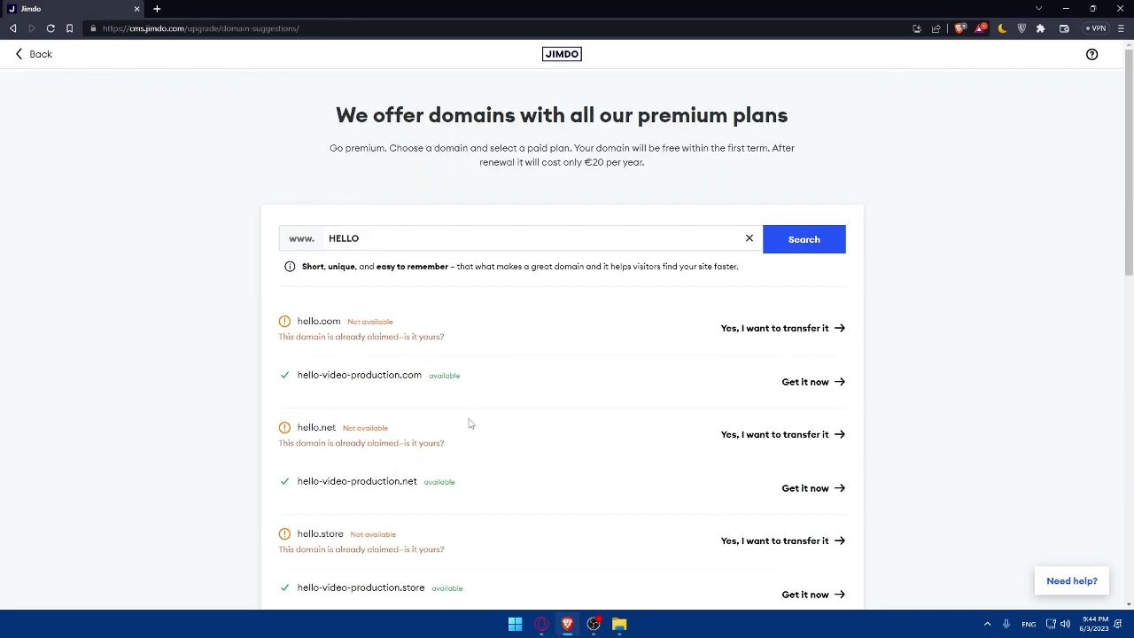
Step: Return to the website editor, decline the SEO upgrade offer, and close the dialog about the published website
key("alt+Left")
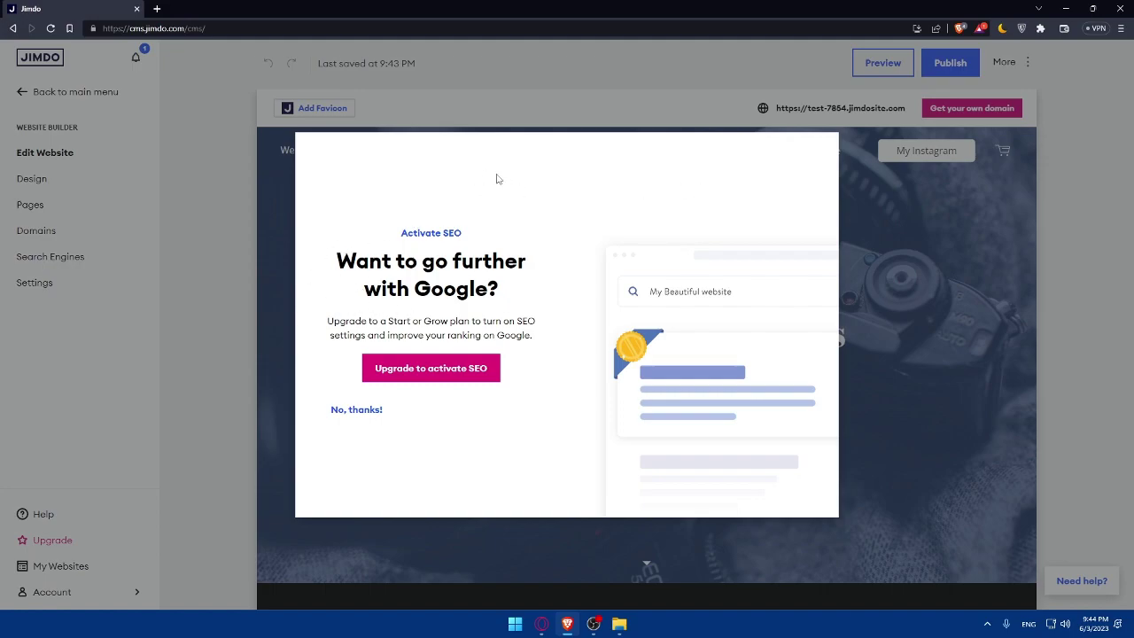
left_click(363, 411)
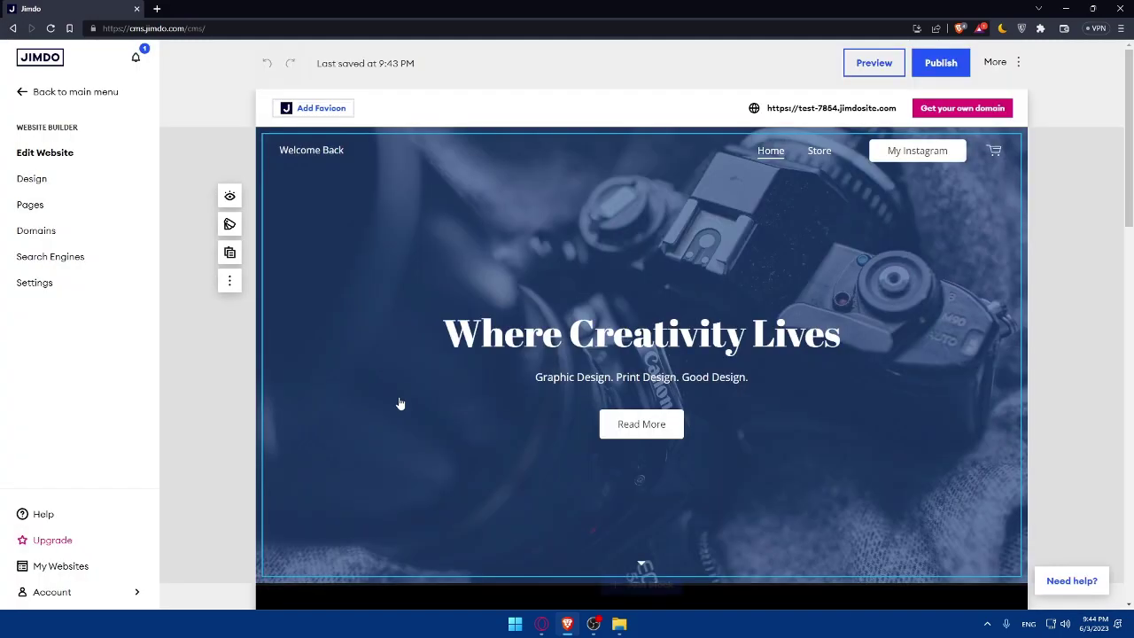
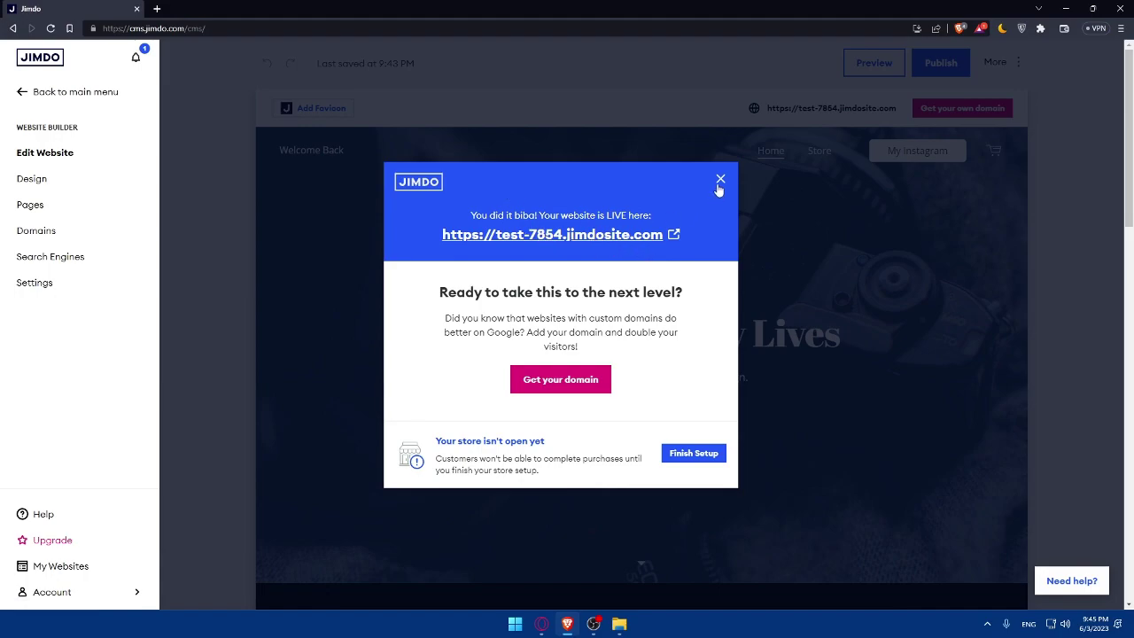
left_click(719, 181)
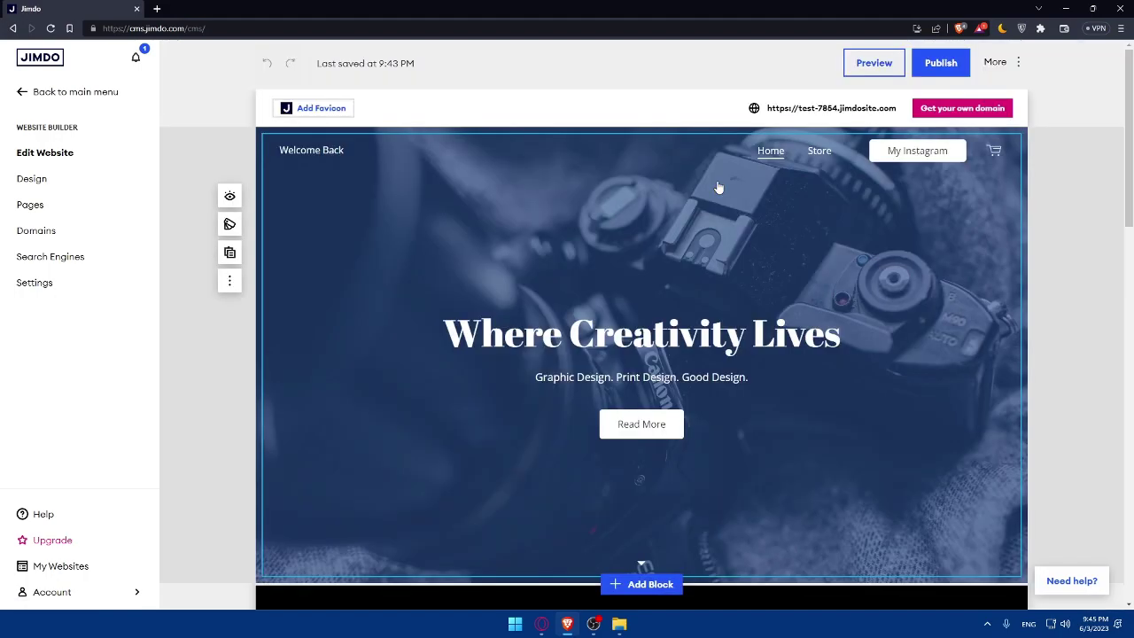
Step: Preview the website in desktop view and look through the home page down to the contact form
left_click(874, 63)
scroll(805, 174, "down", 5)
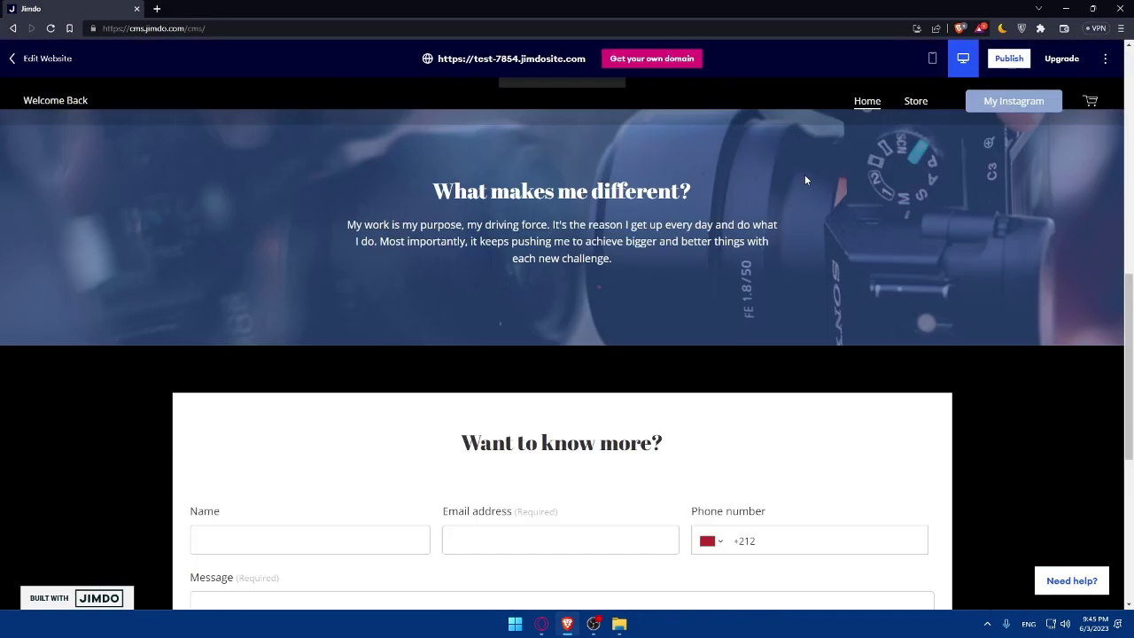
left_click(1063, 574)
scroll(739, 328, "down", 5)
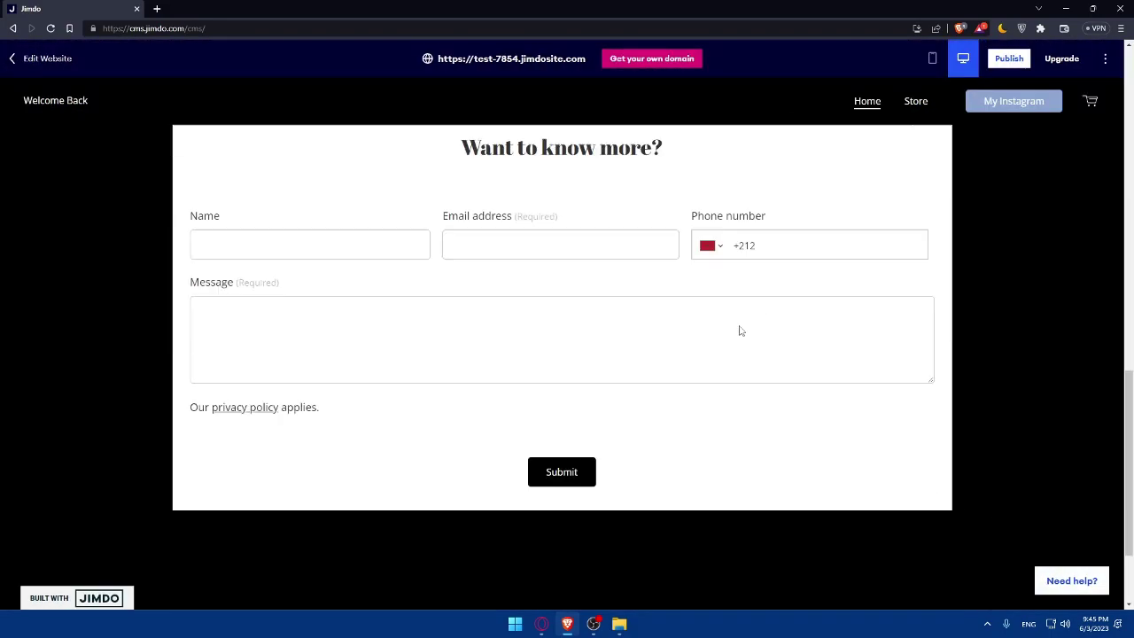
scroll(729, 295, "up", 10)
scroll(726, 297, "up", 4)
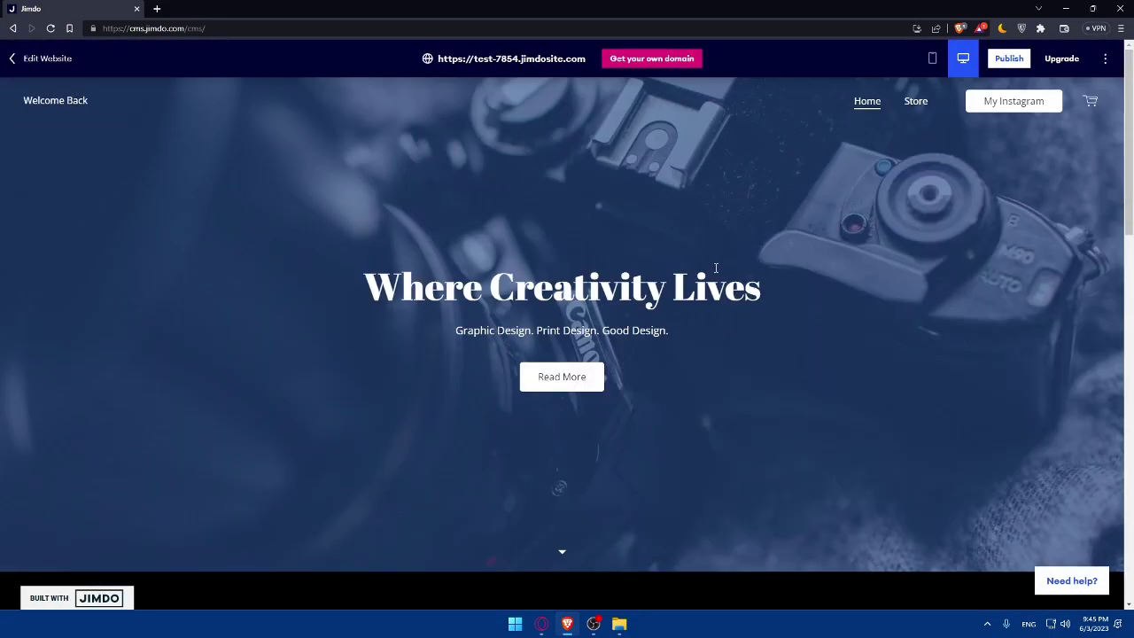
Step: Check the home page in the mobile preview and return to editing the website
left_click(932, 58)
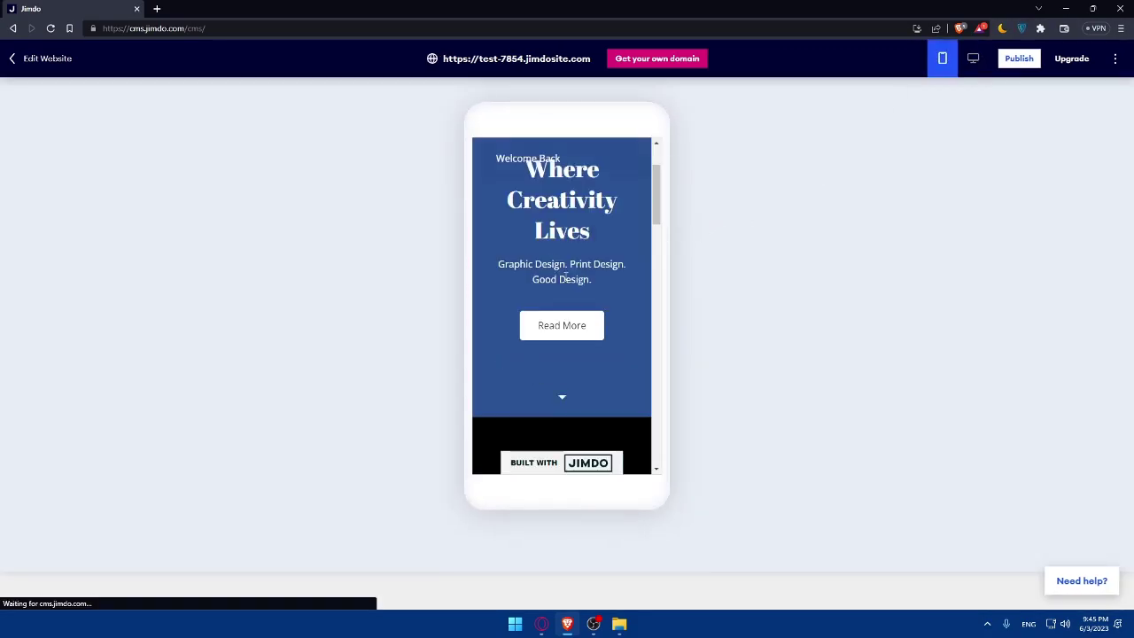
scroll(571, 271, "down", 10)
scroll(577, 271, "down", 3)
scroll(578, 266, "up", 15)
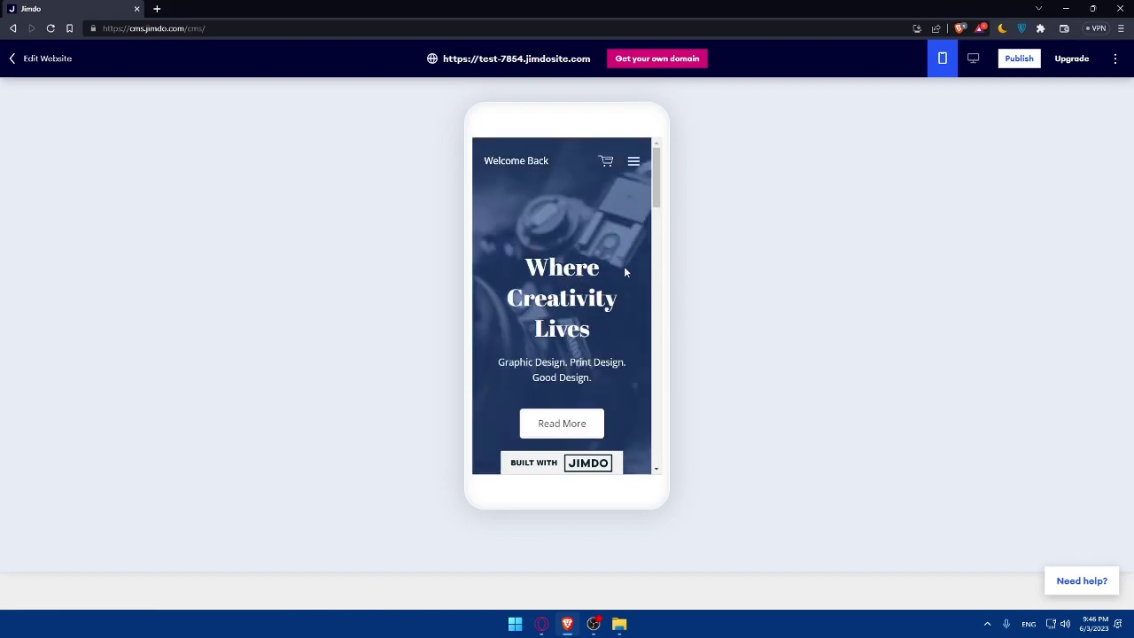
scroll(624, 272, "down", 10)
left_click(32, 63)
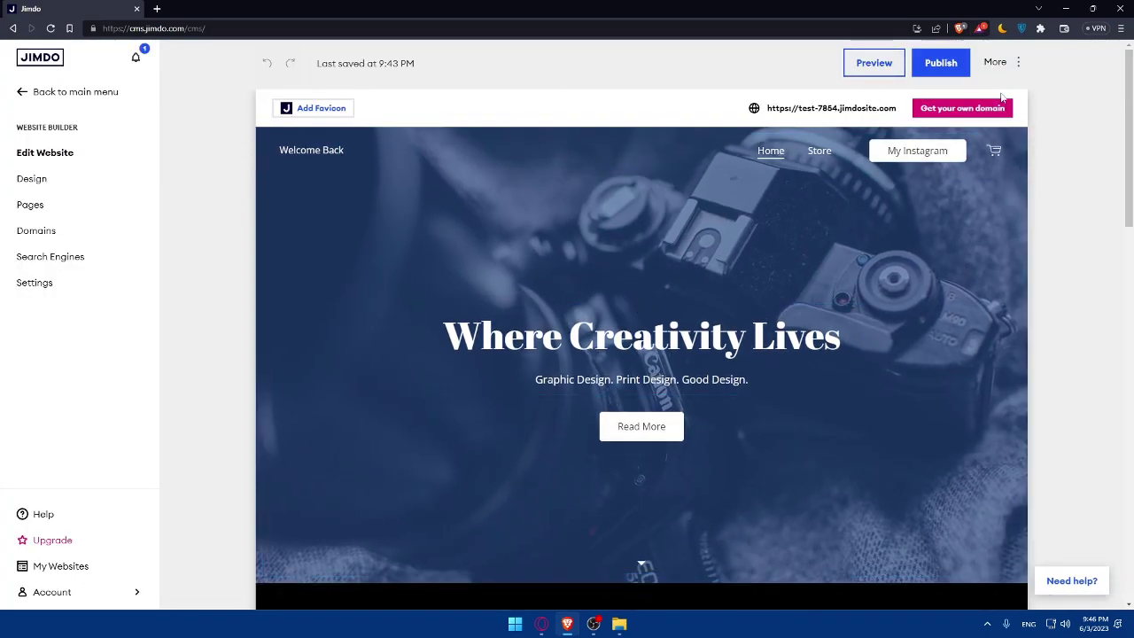
Step: Look at the editor's additional website options and the notifications, closing each without making changes
left_click(998, 62)
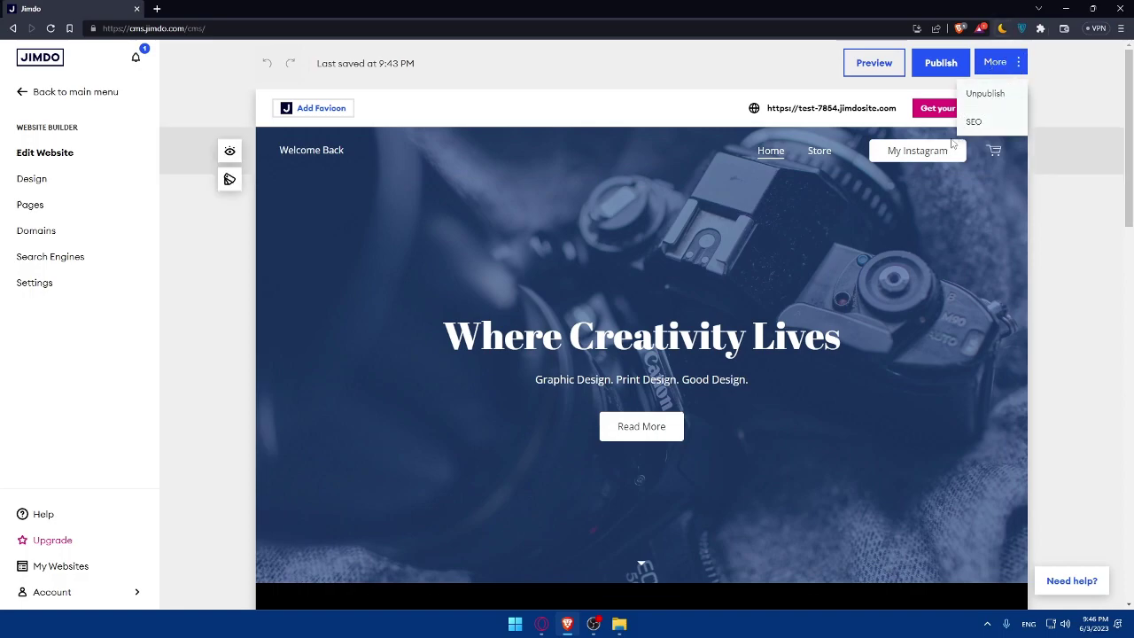
left_click(197, 281)
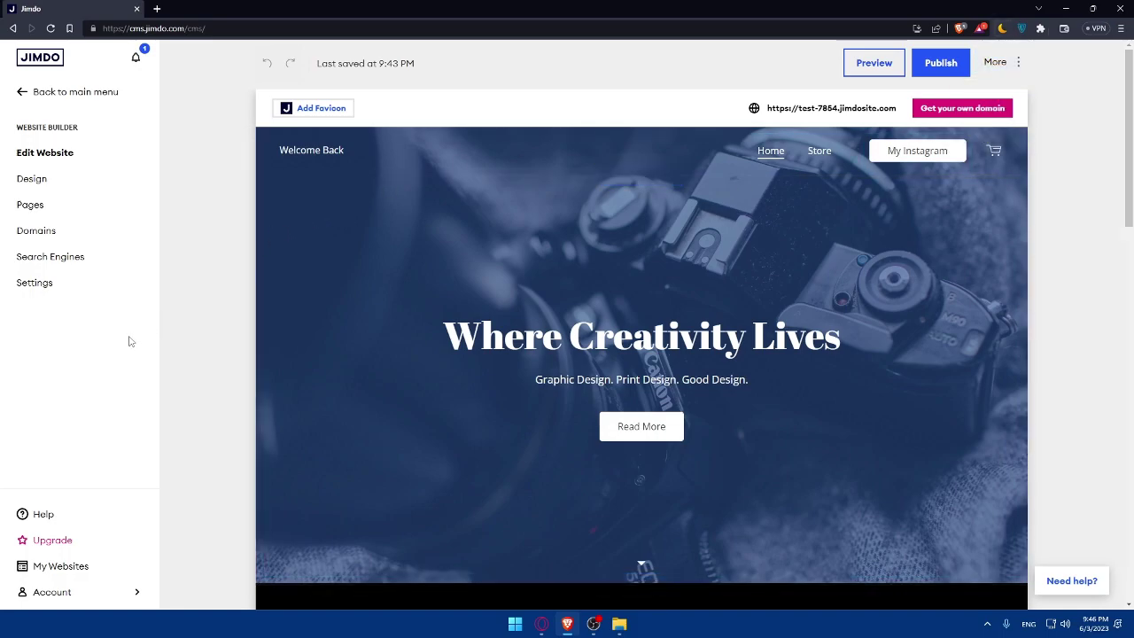
left_click(135, 61)
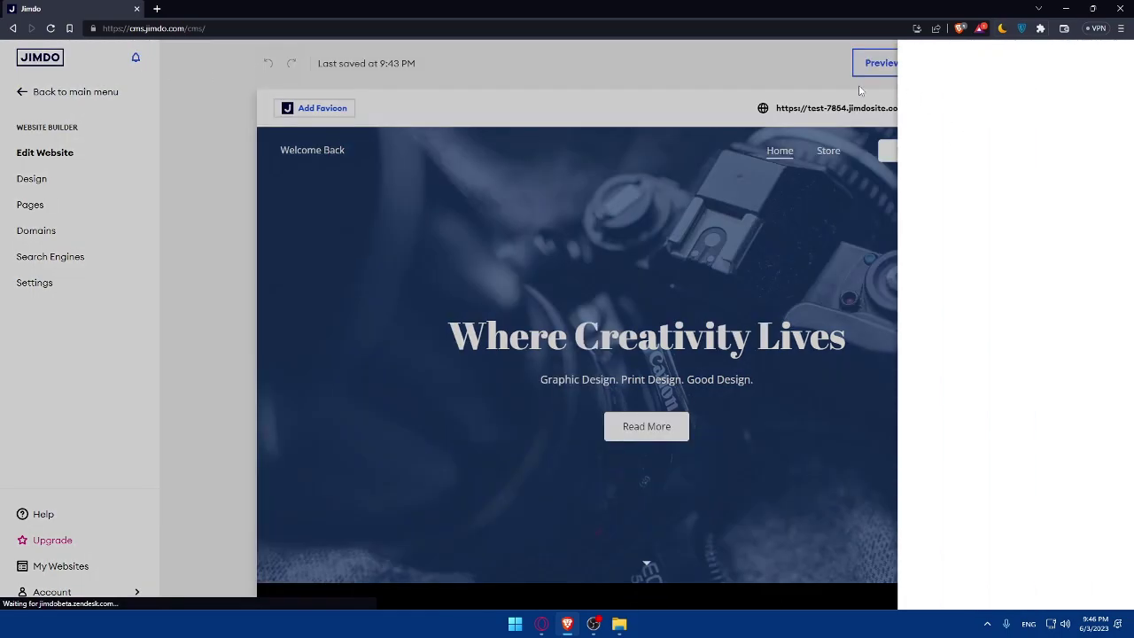
left_click(695, 71)
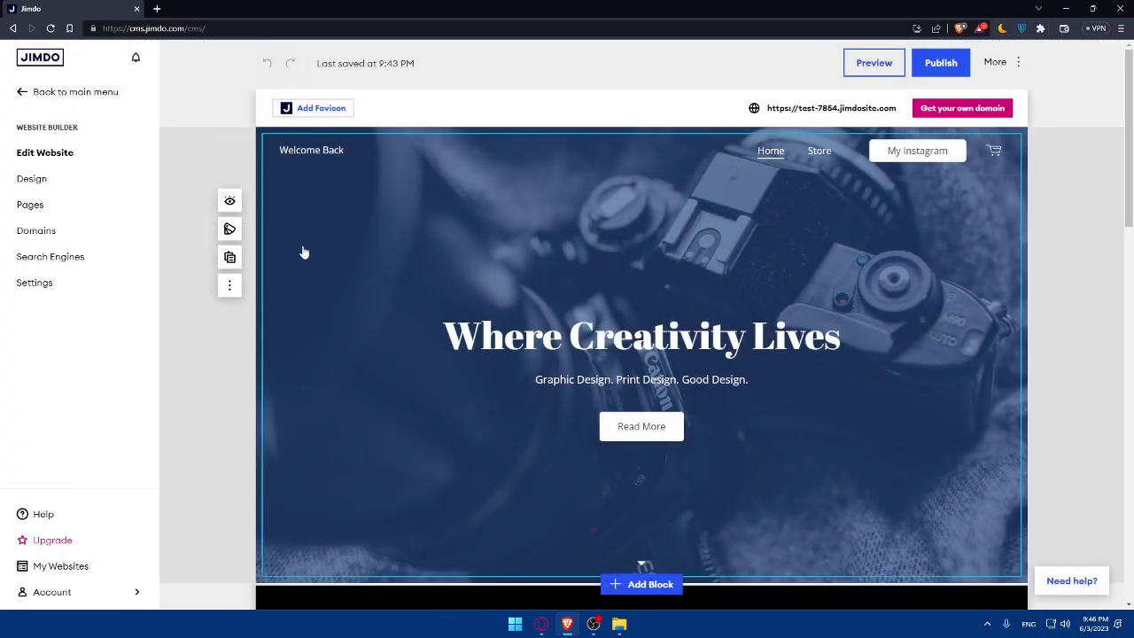
Step: Open the custom domain offer from the editor and continue to the premium plan selection
left_click(962, 109)
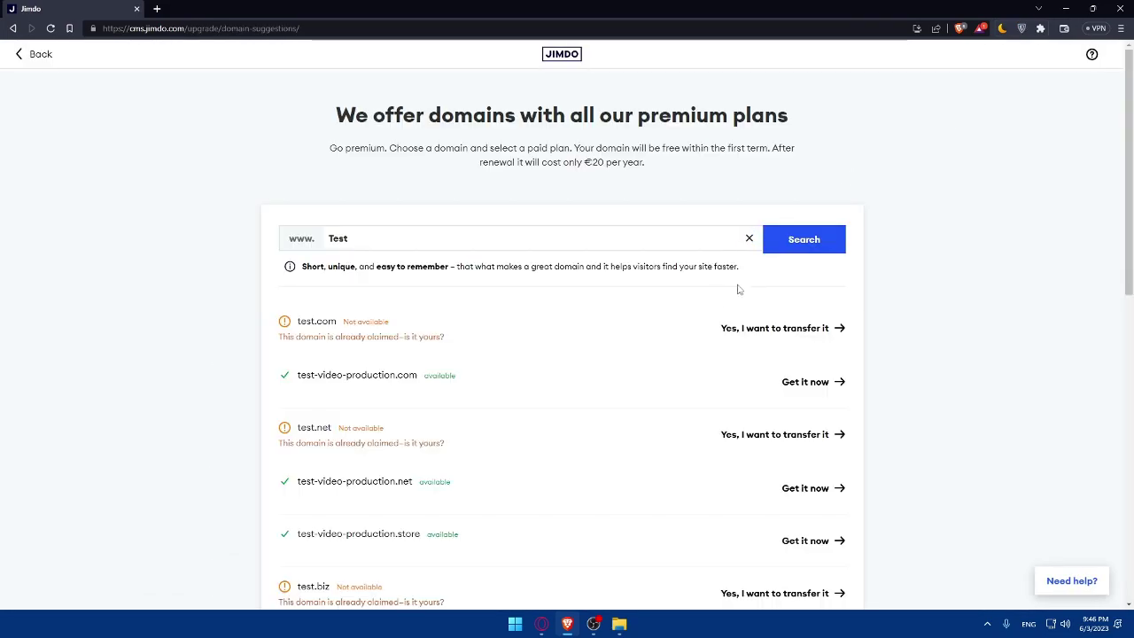
scroll(699, 306, "down", 10)
left_click(295, 263)
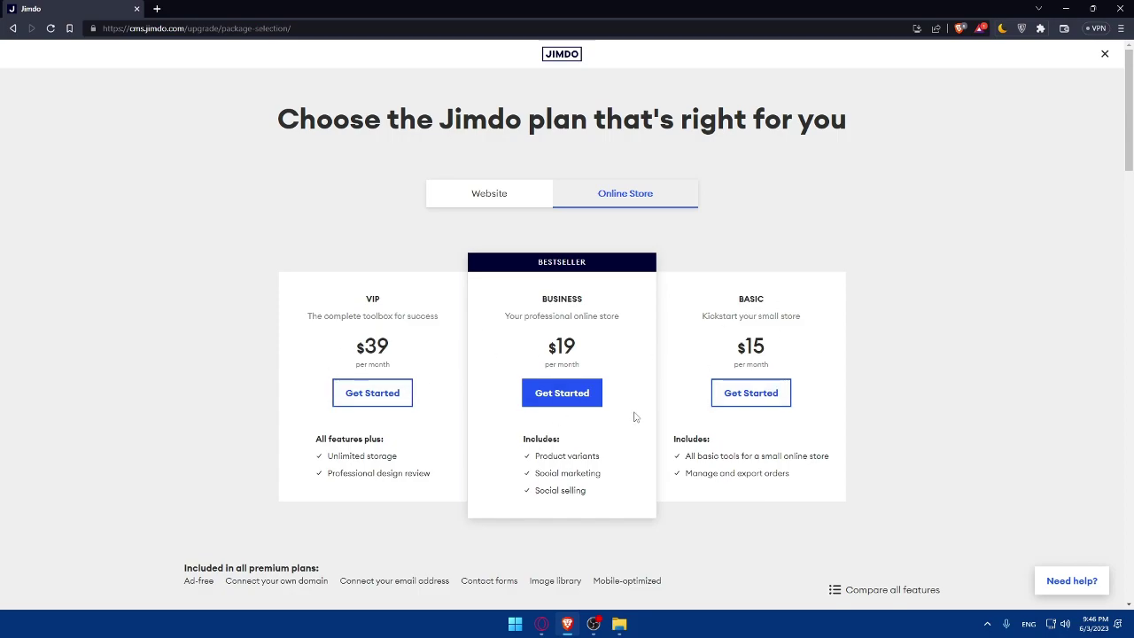
Step: Compare the monthly prices and included features of the VIP, Business and Basic Online Store plans
double_click(765, 351)
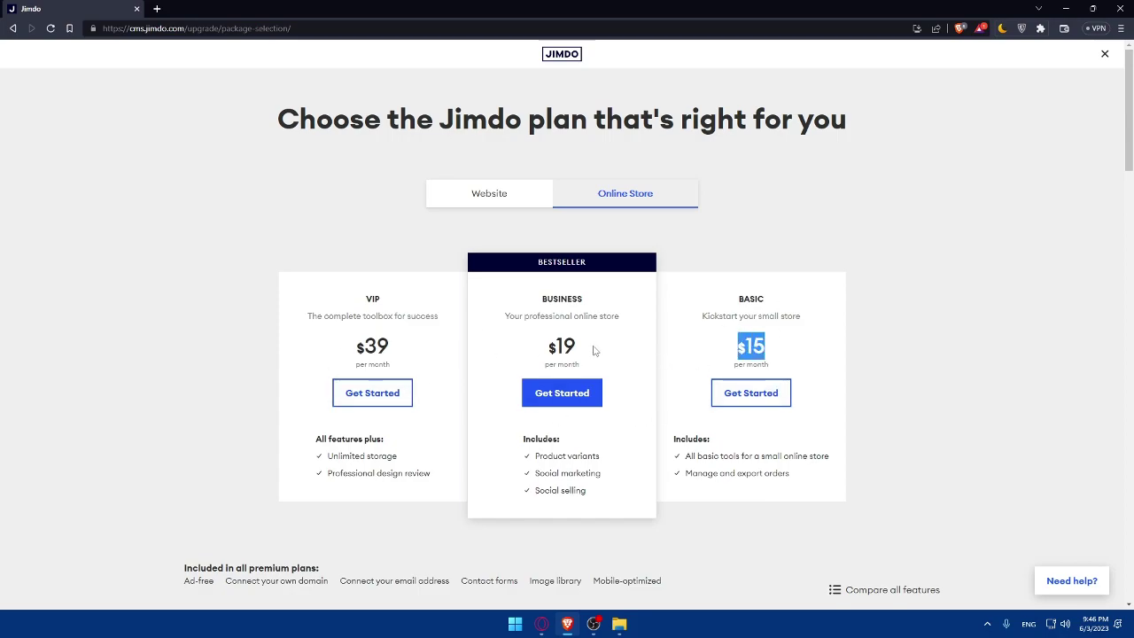
double_click(375, 346)
left_click(199, 341)
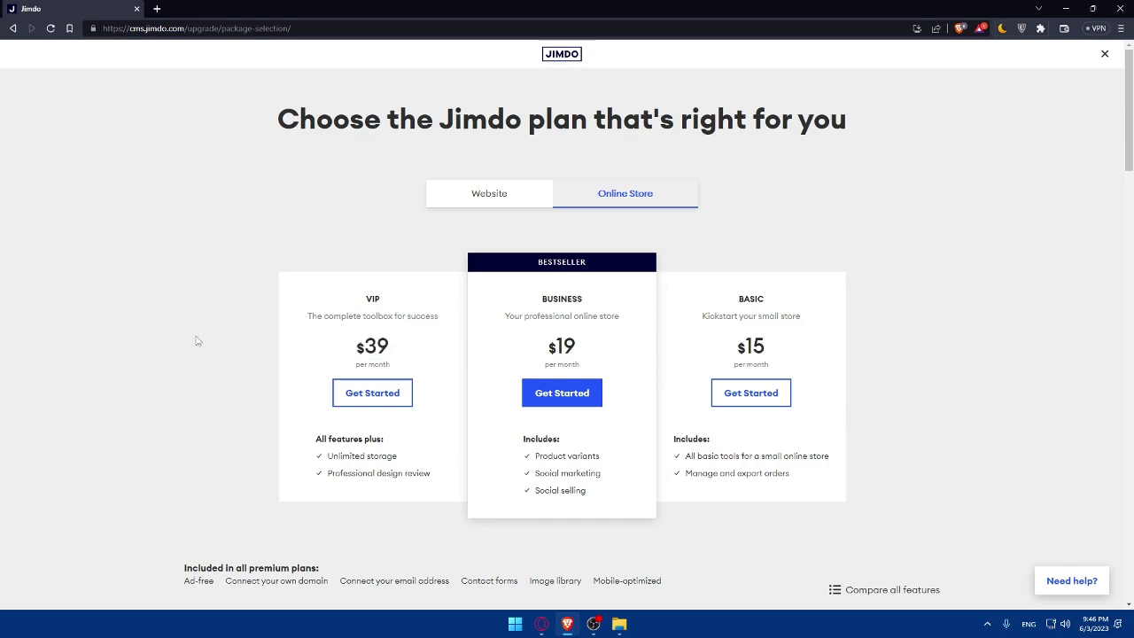
left_click_drag(793, 480, 639, 451)
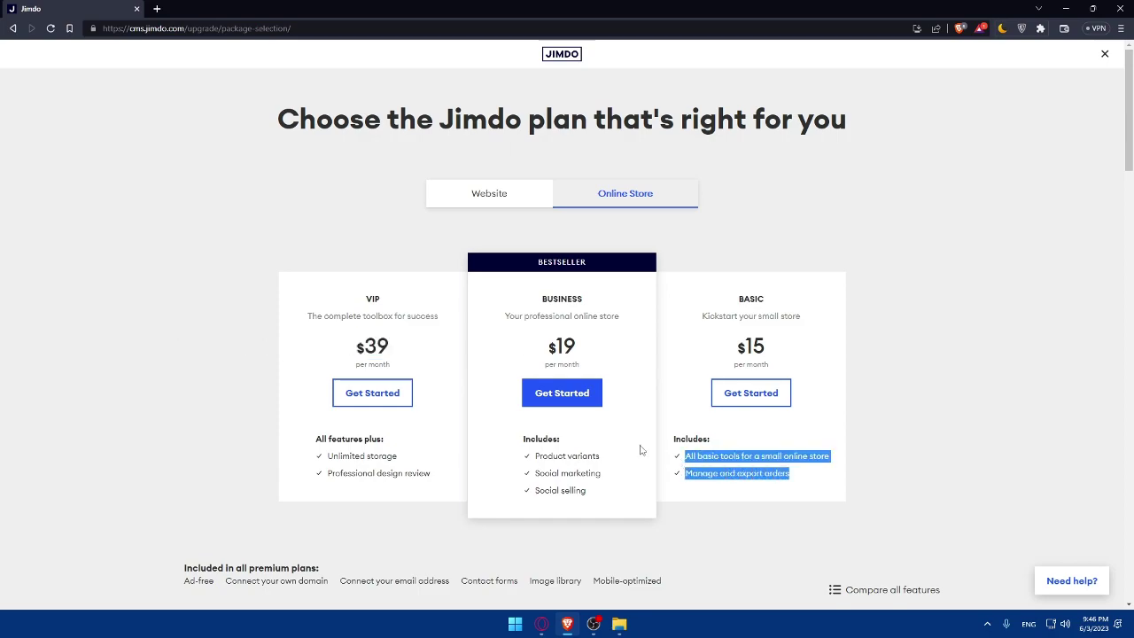
left_click(304, 348)
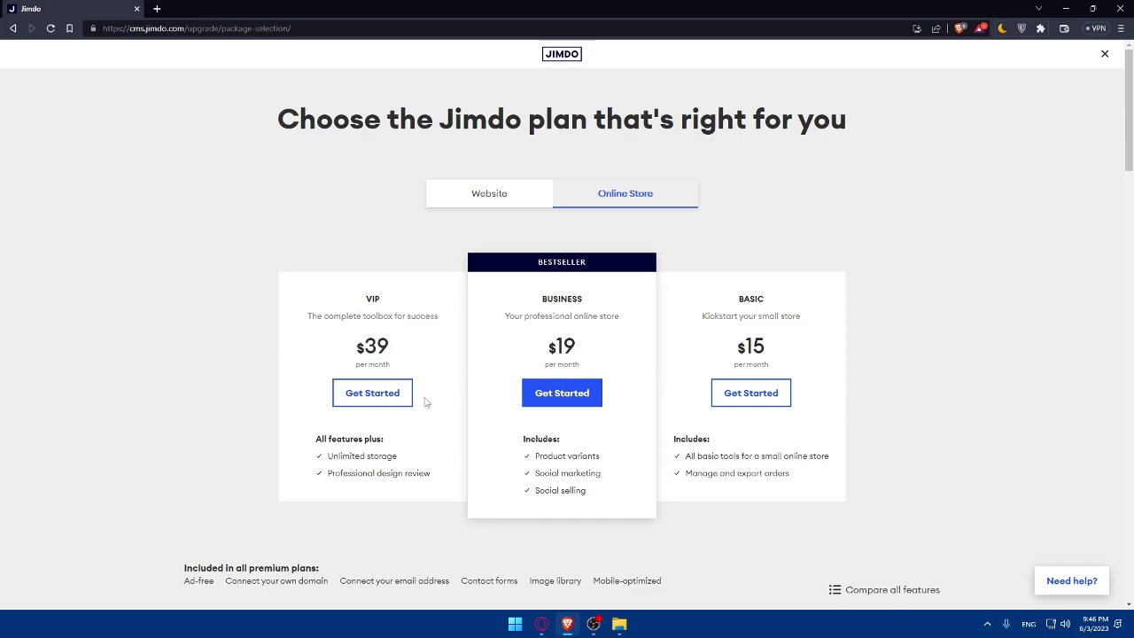
Step: Show the Website plans and examine the Start plan's features alongside the Unlimited, Grow and Play plans
left_click(443, 204)
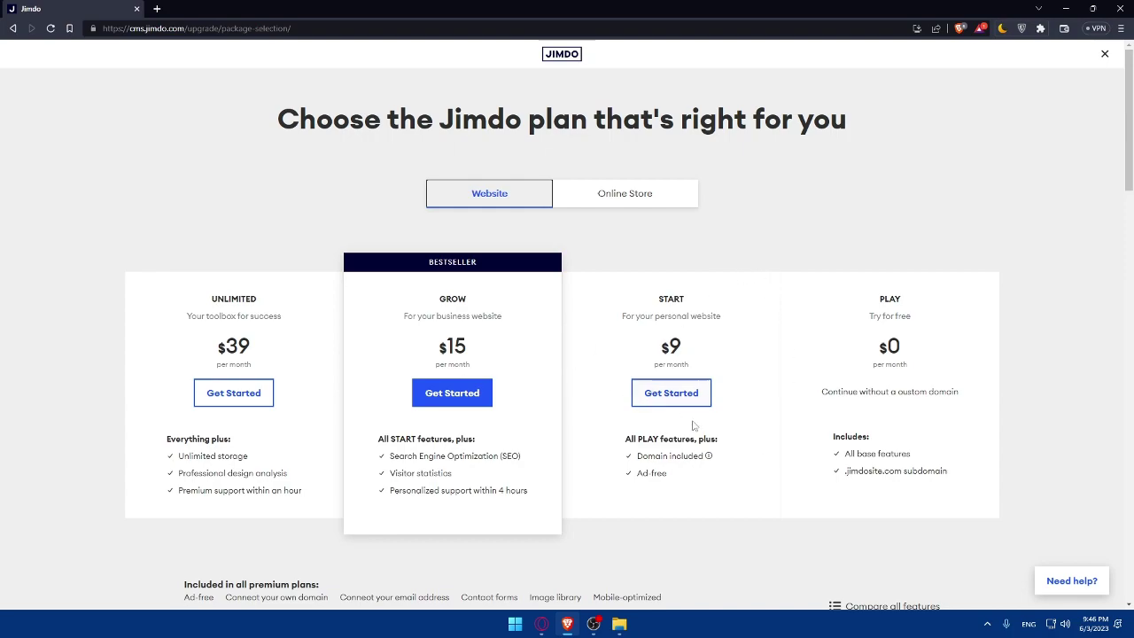
left_click(698, 296)
left_click_drag(695, 297, 644, 303)
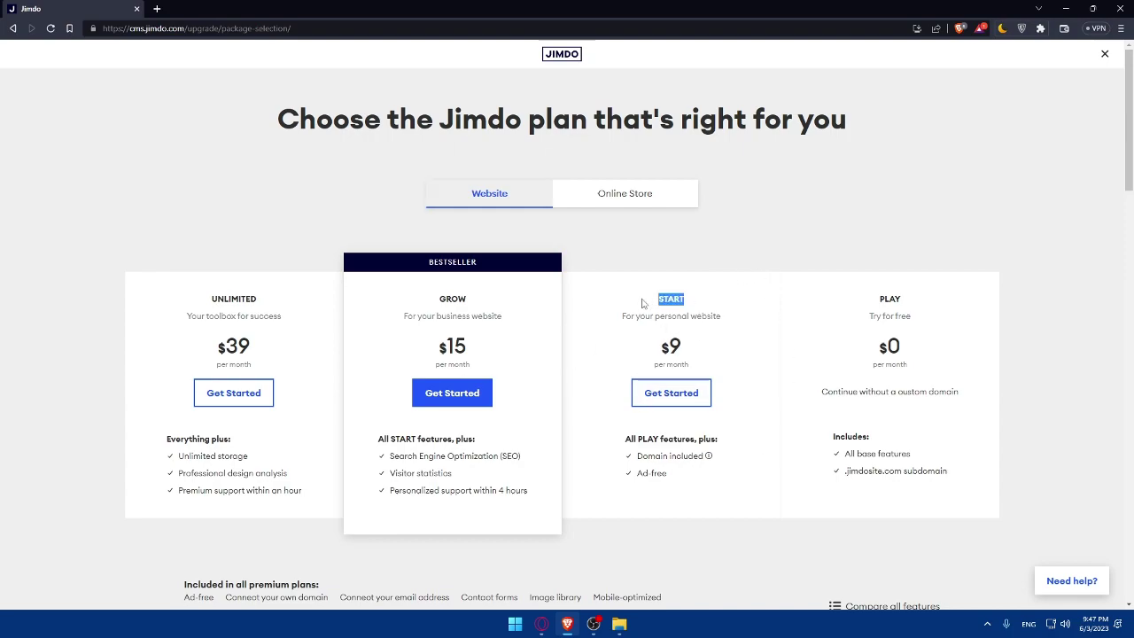
left_click(732, 469)
mouse_move(660, 459)
scroll(295, 227, "down", 1)
scroll(316, 248, "up", 1)
Step: Leave the plan selection for the website editor and open the website's dashboard from the main menu
key("alt+Left")
key("alt+Left")
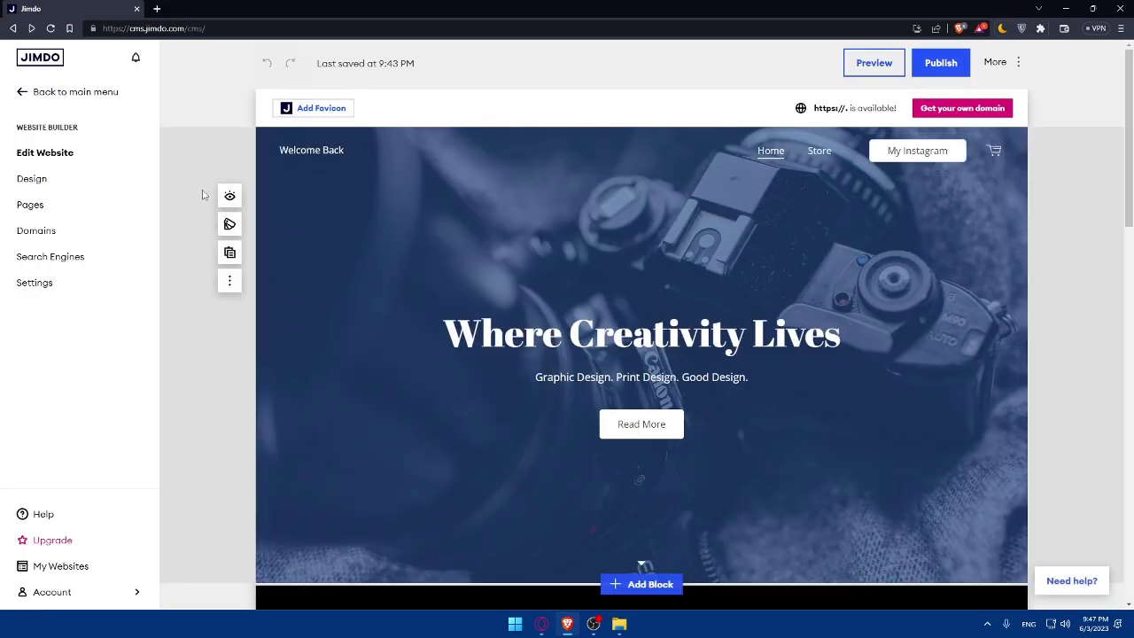
left_click(26, 90)
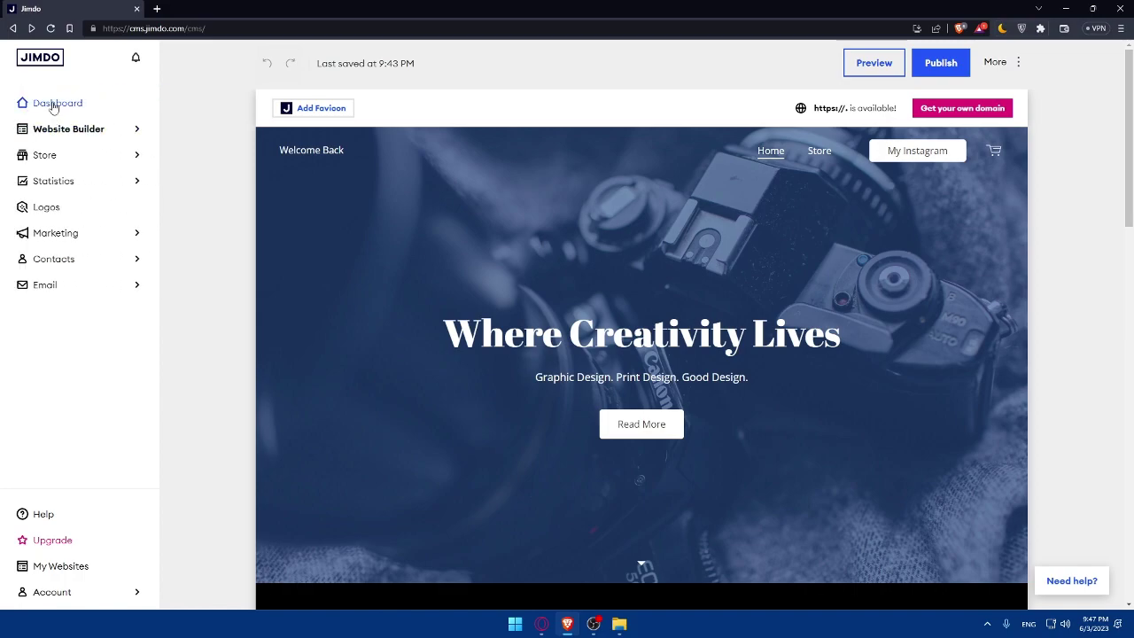
left_click(53, 103)
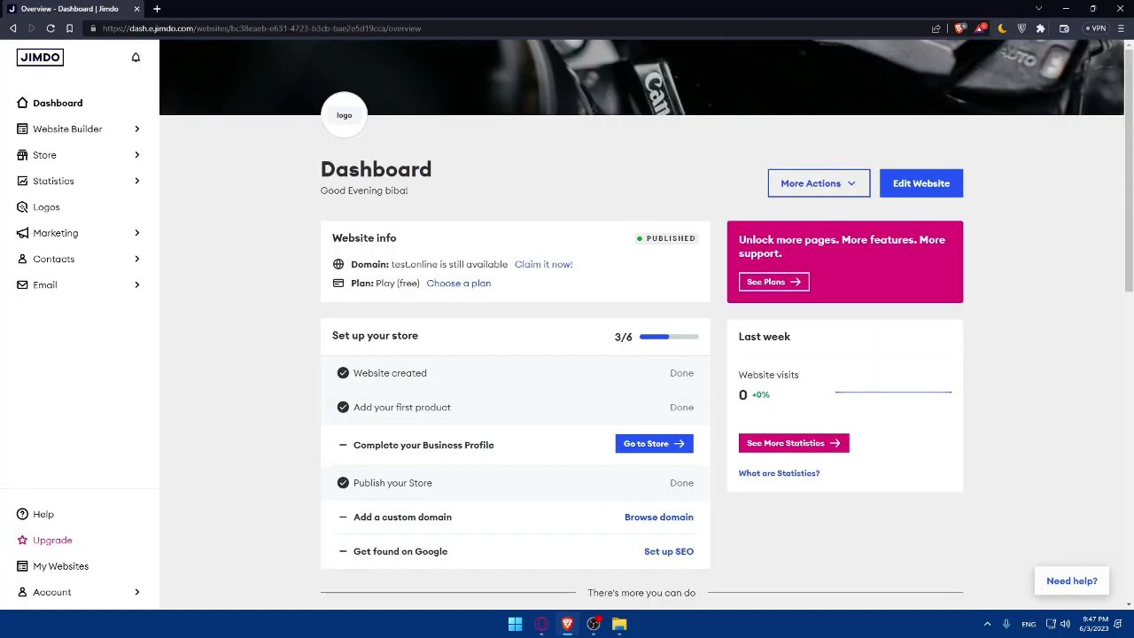